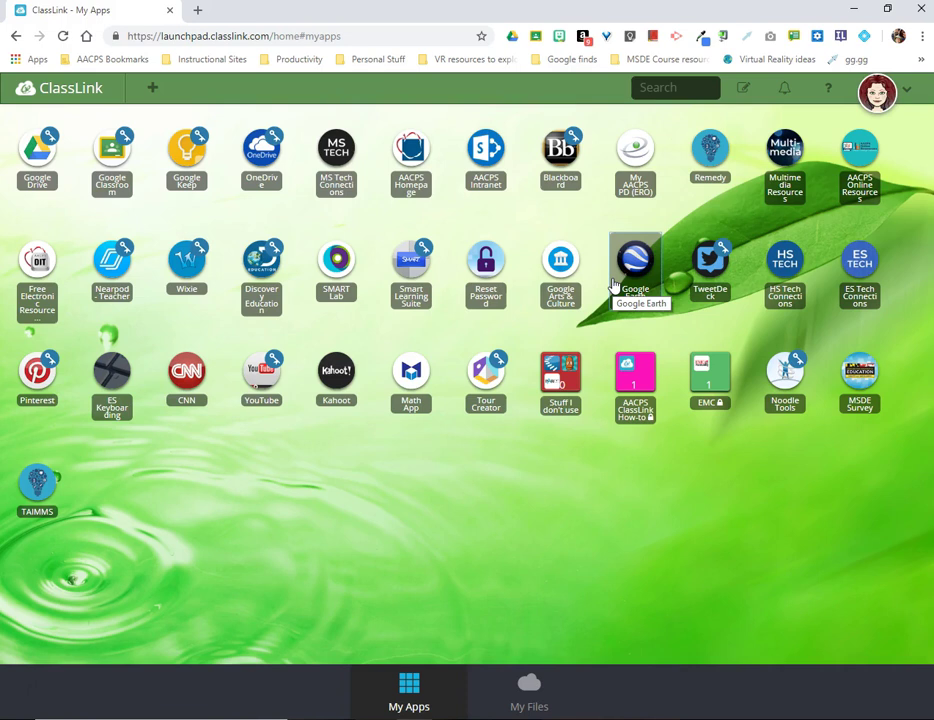
Open Google Earth in a new tab from the ClassLink My Apps tile.
{"action": "left_click", "coordinate": [626, 272]}
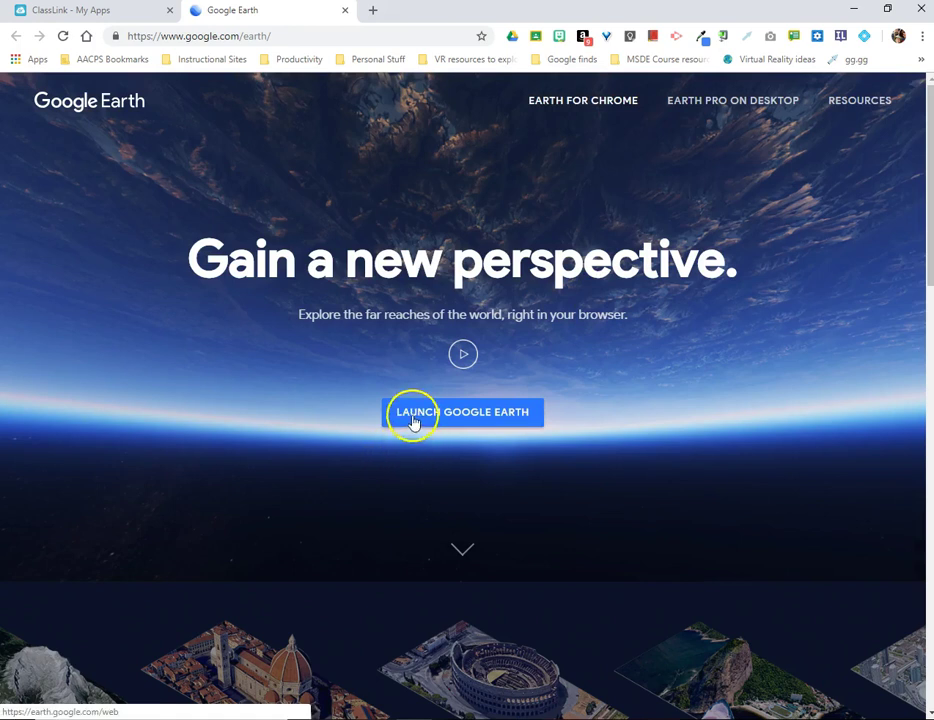
Launch the Google Earth web viewer from the welcome page.
{"action": "left_click", "coordinate": [483, 415]}
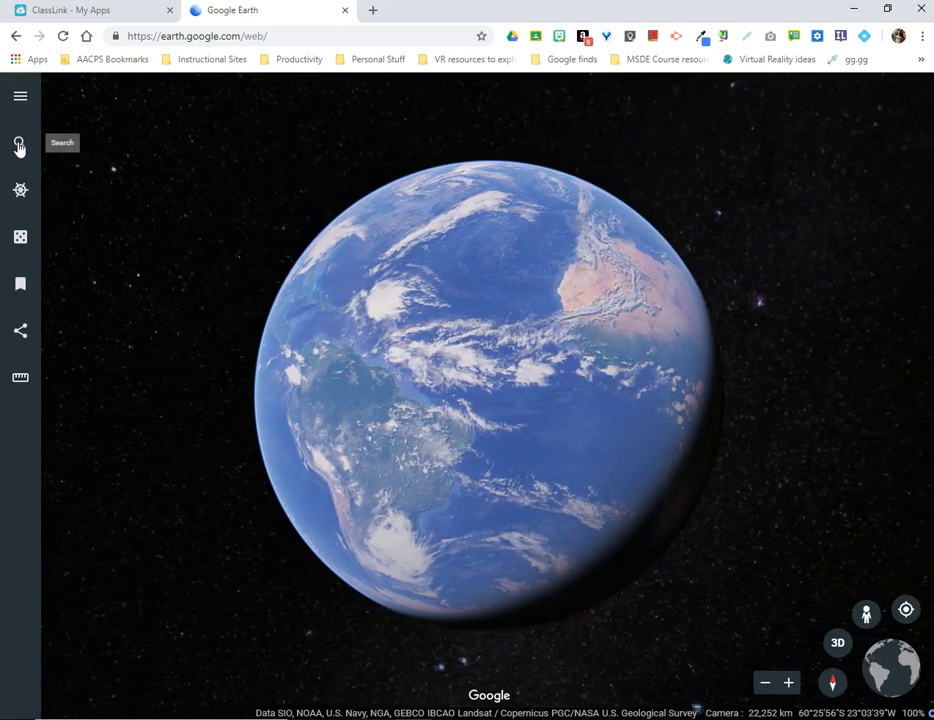
Search for 'washington, dc' and fly to the Washington D.C., DC, USA result.
{"action": "left_click", "coordinate": [18, 145]}
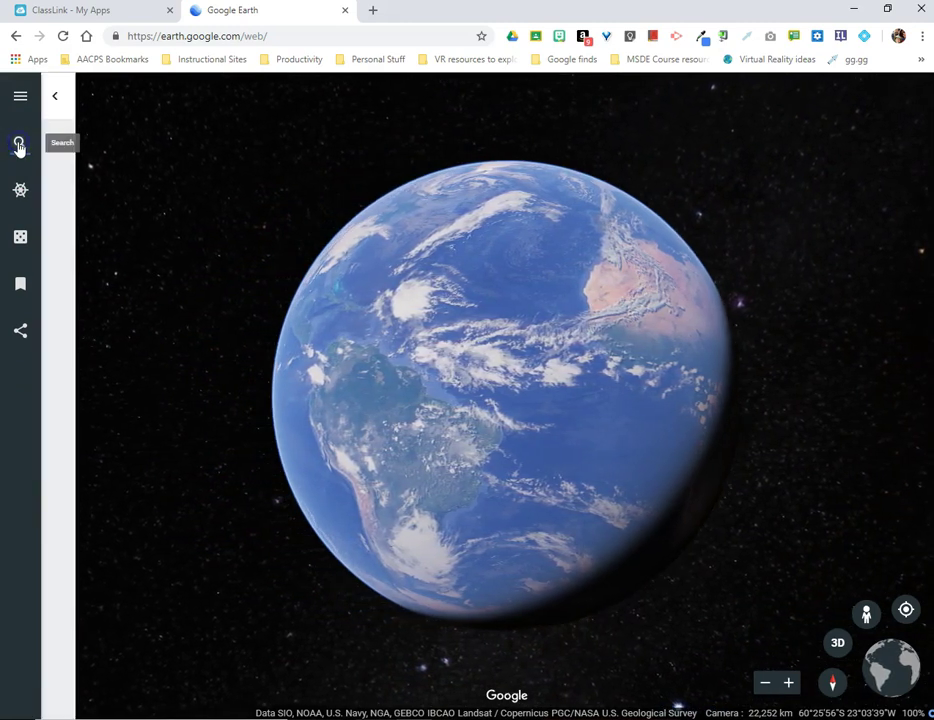
{"action": "left_click", "coordinate": [86, 122]}
{"action": "type", "text": "wash"}
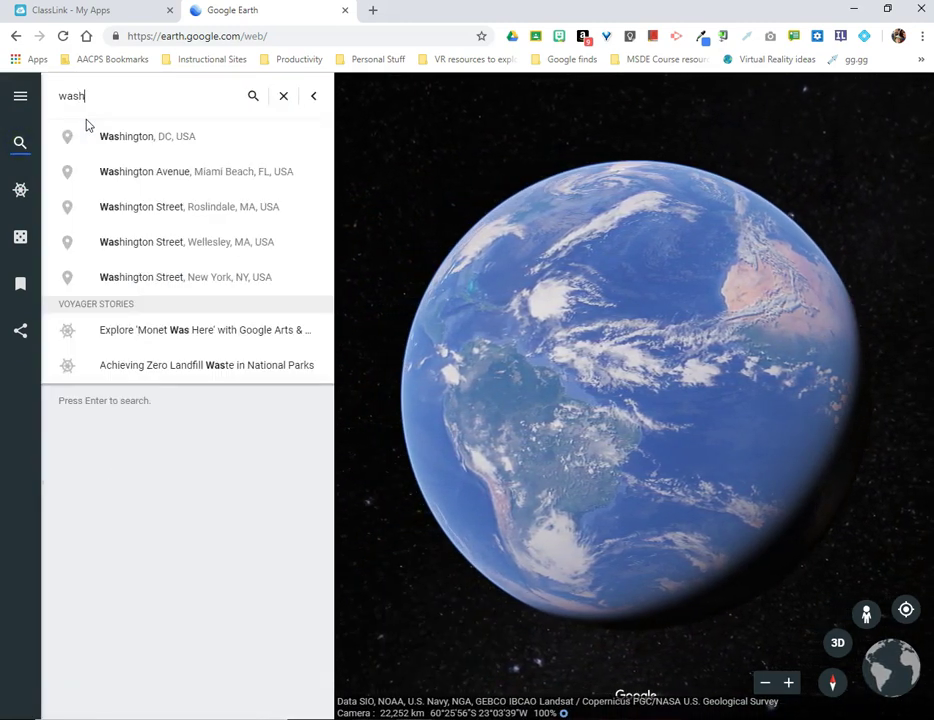
{"action": "type", "text": "ington, dc"}
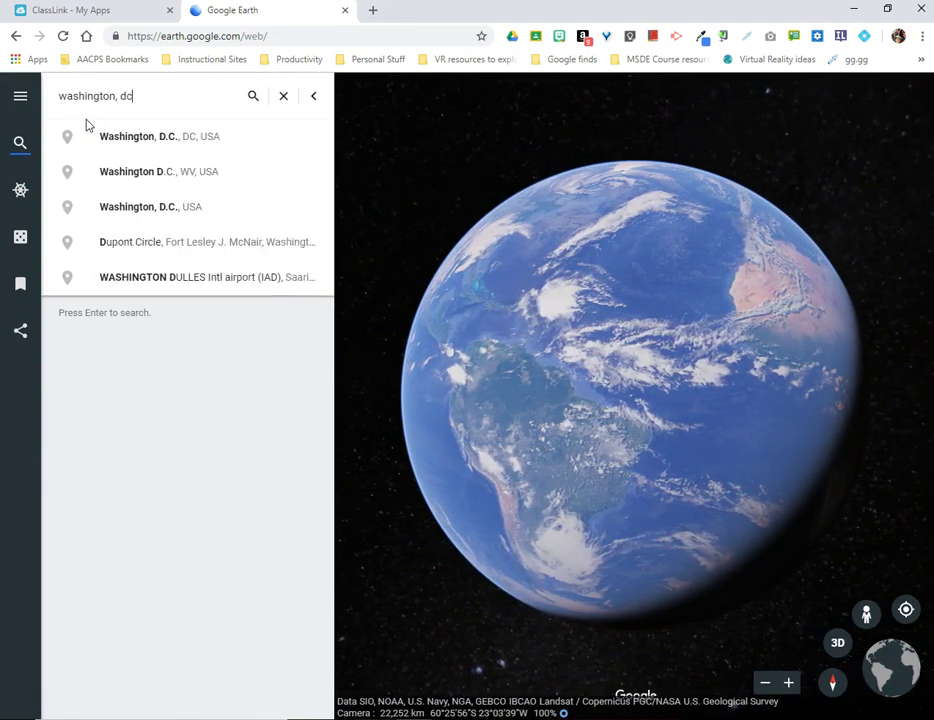
{"action": "left_click", "coordinate": [137, 144]}
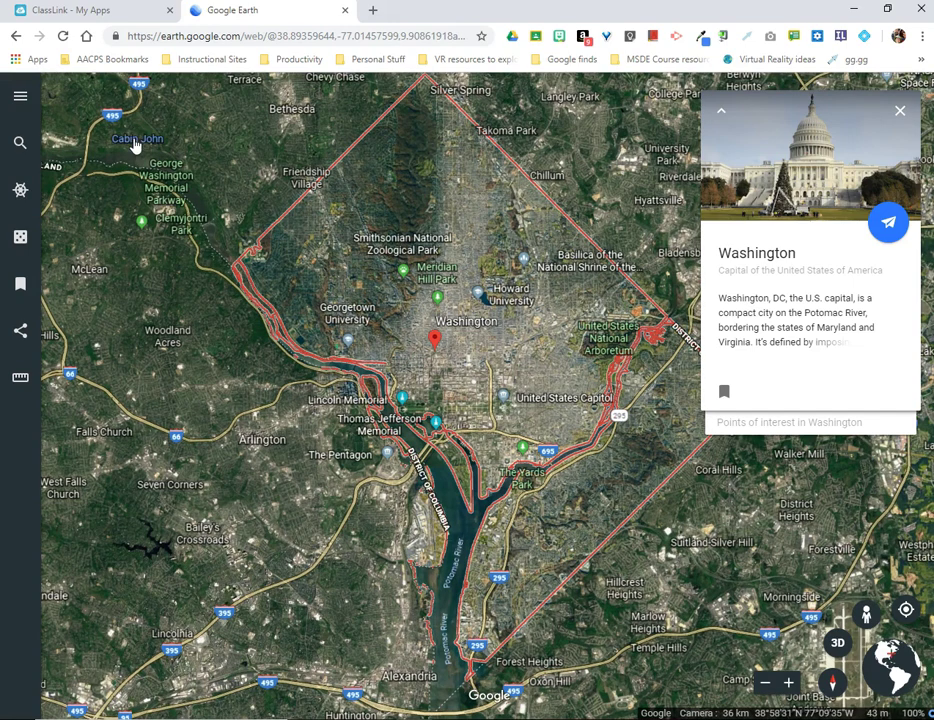
Nudge the map left and dismiss the Washington information card.
{"action": "left_click_drag", "start_coordinate": [490, 362], "coordinate": [416, 364]}
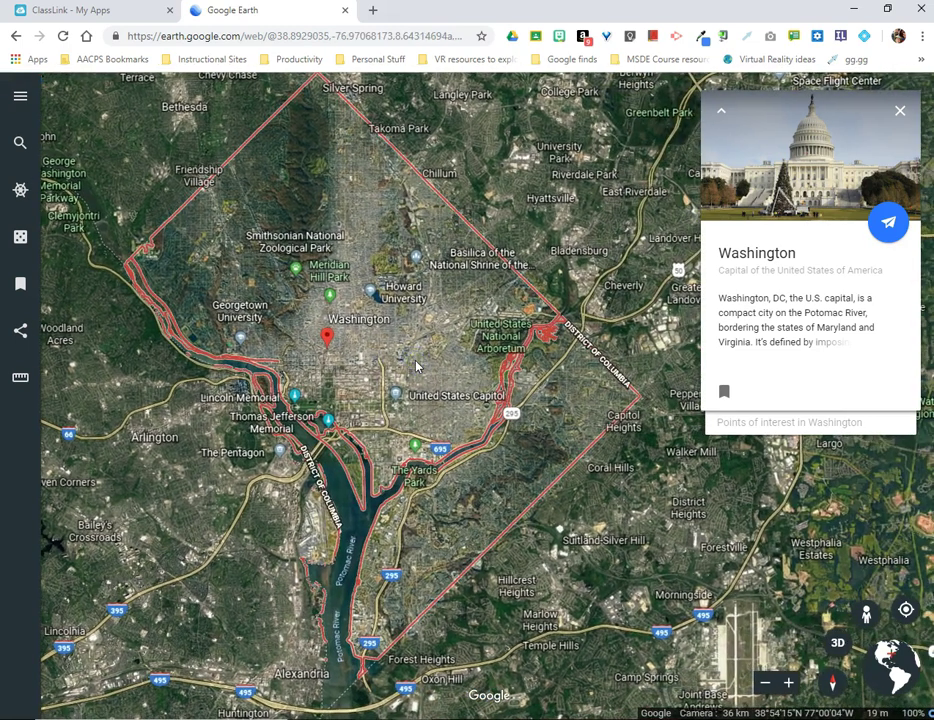
{"action": "left_click", "coordinate": [836, 328]}
{"action": "left_click", "coordinate": [899, 112]}
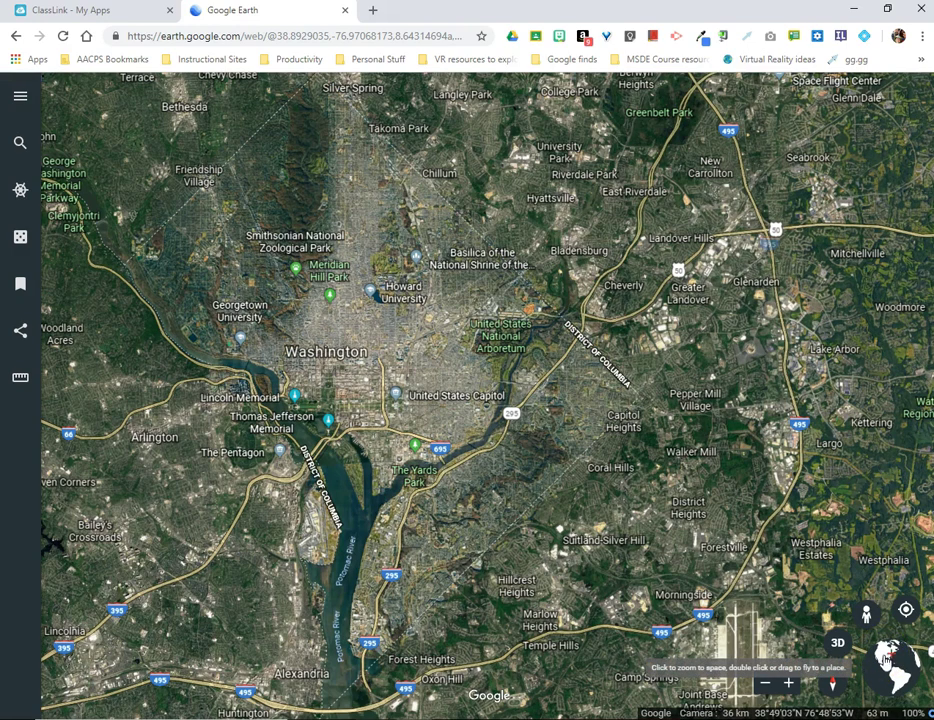
Zoom out and in around Washington, zoom near Anacostia, then zoom out to about 108 km.
{"action": "left_click", "coordinate": [767, 688]}
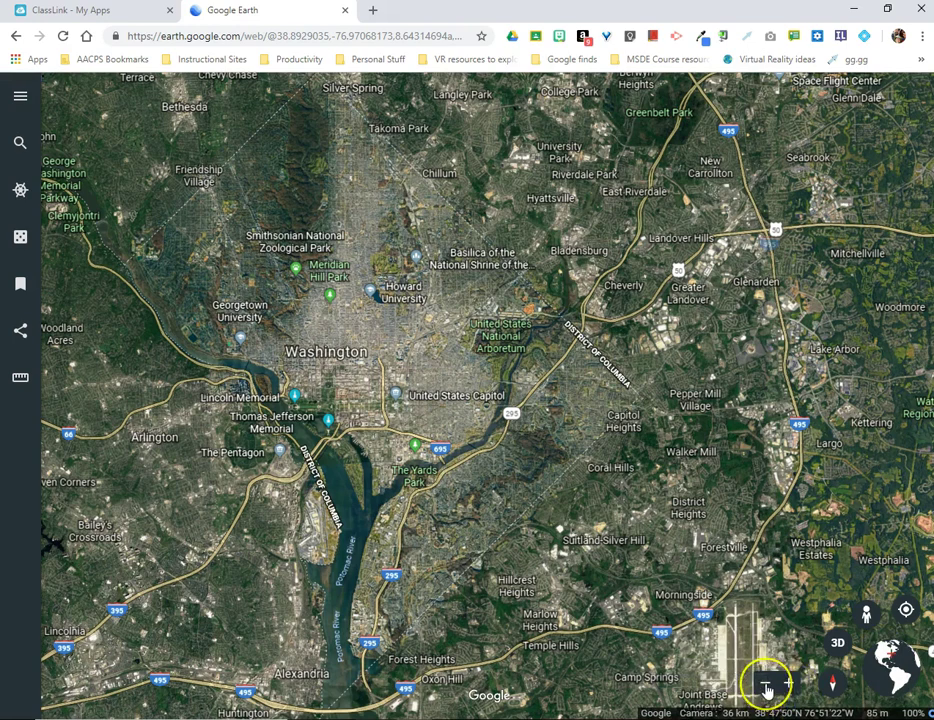
{"action": "left_click", "coordinate": [788, 684]}
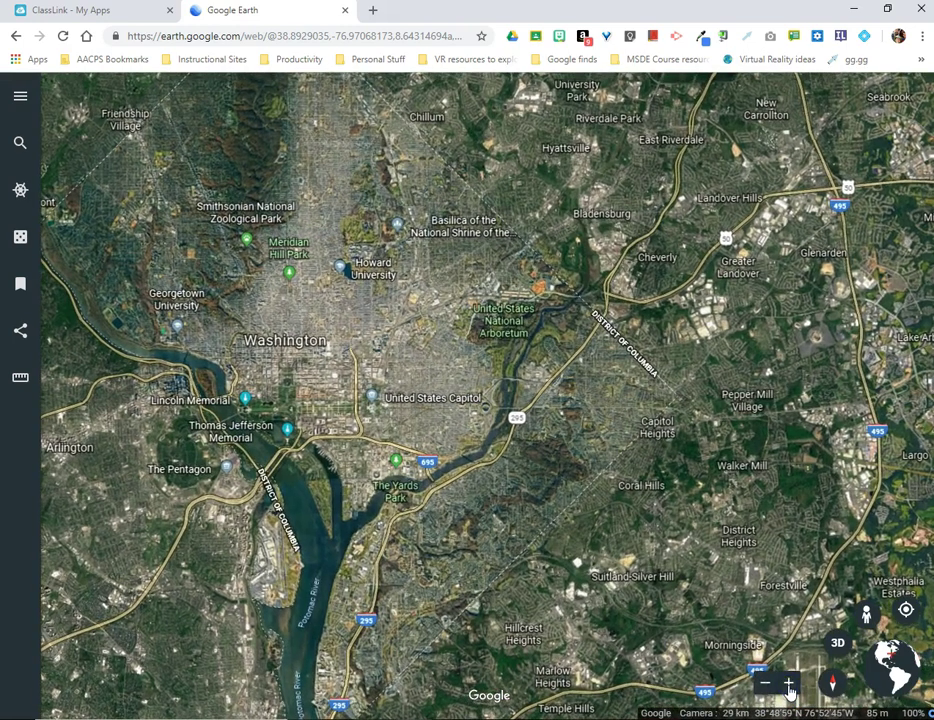
{"action": "left_click", "coordinate": [765, 688]}
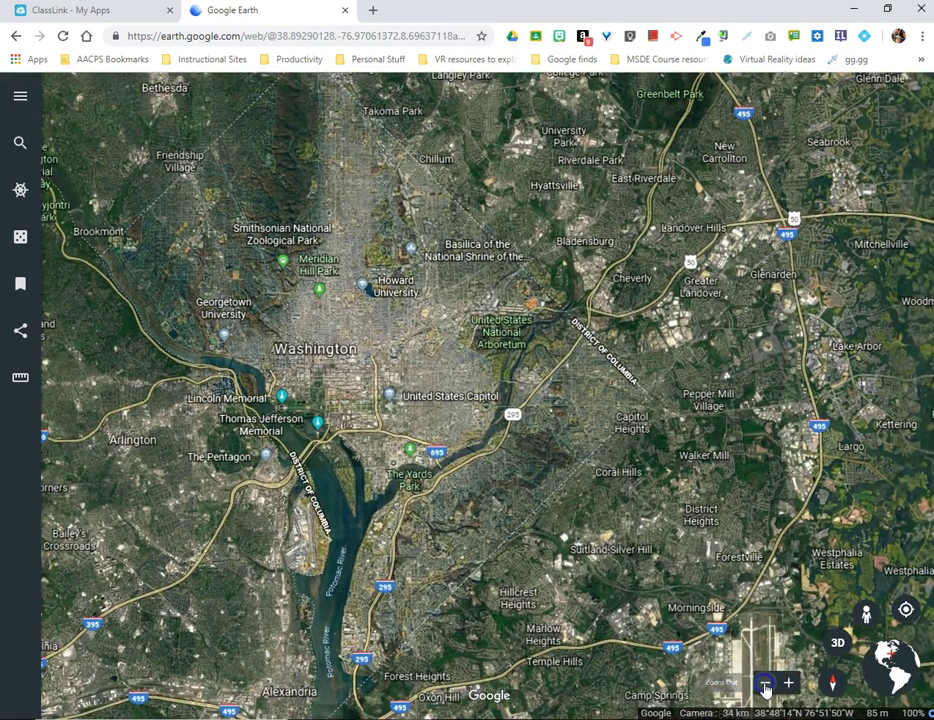
{"action": "left_click", "coordinate": [765, 688]}
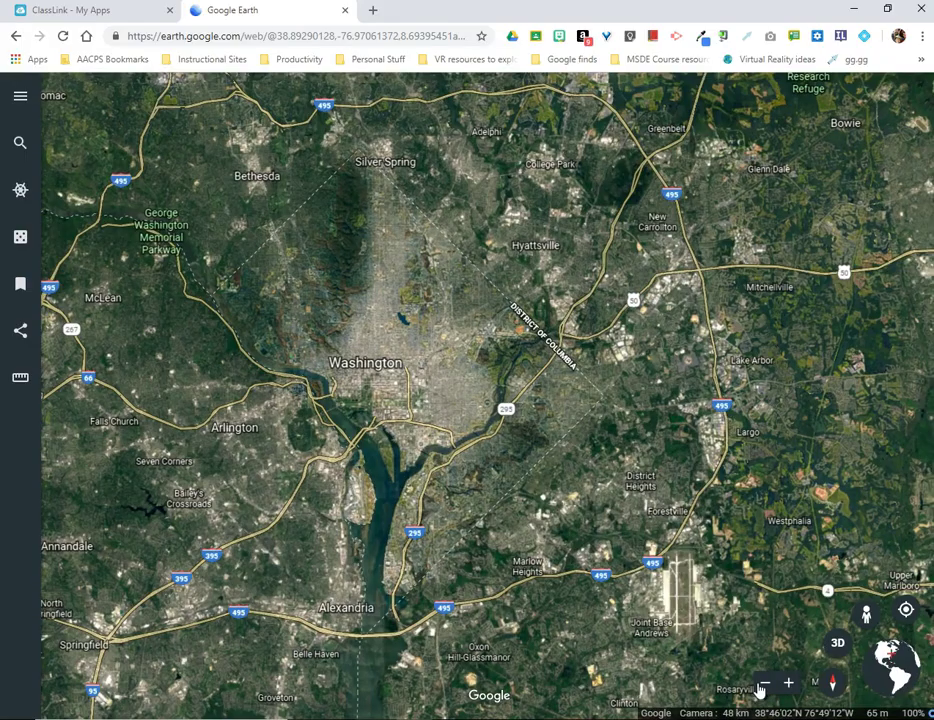
{"action": "double_click", "coordinate": [492, 476]}
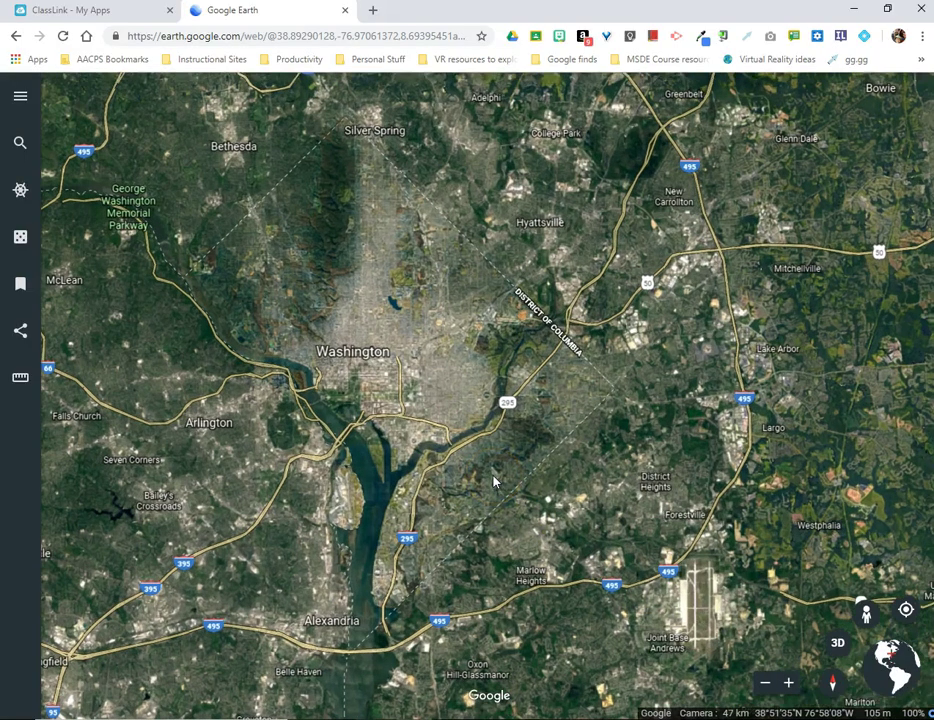
{"action": "scroll", "coordinate": [484, 485], "scroll_direction": "down", "scroll_amount": 5}
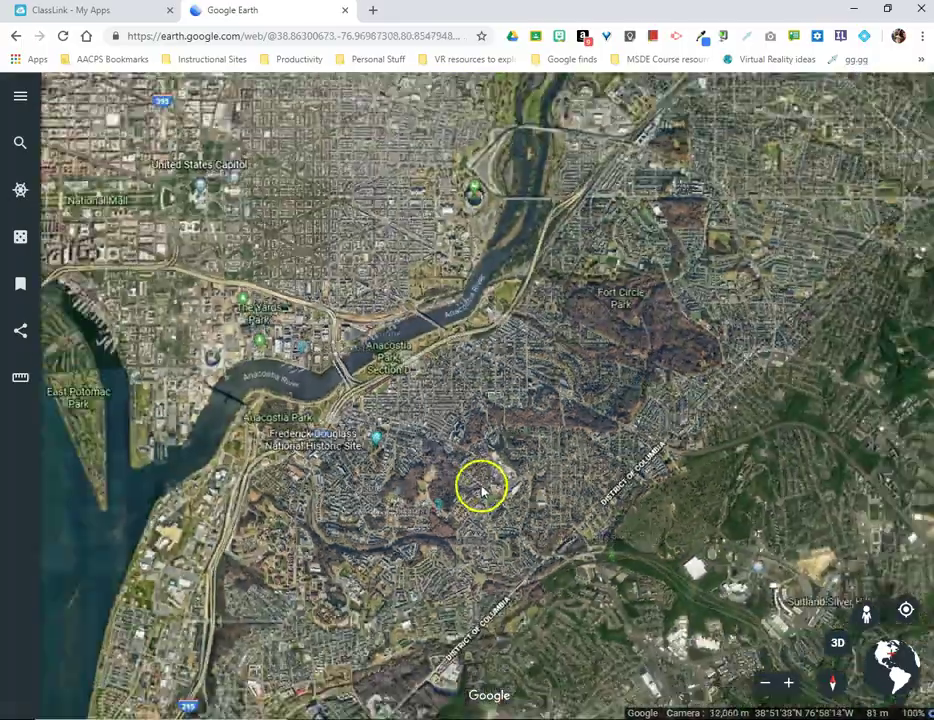
{"action": "scroll", "coordinate": [481, 490], "scroll_direction": "down", "scroll_amount": 5}
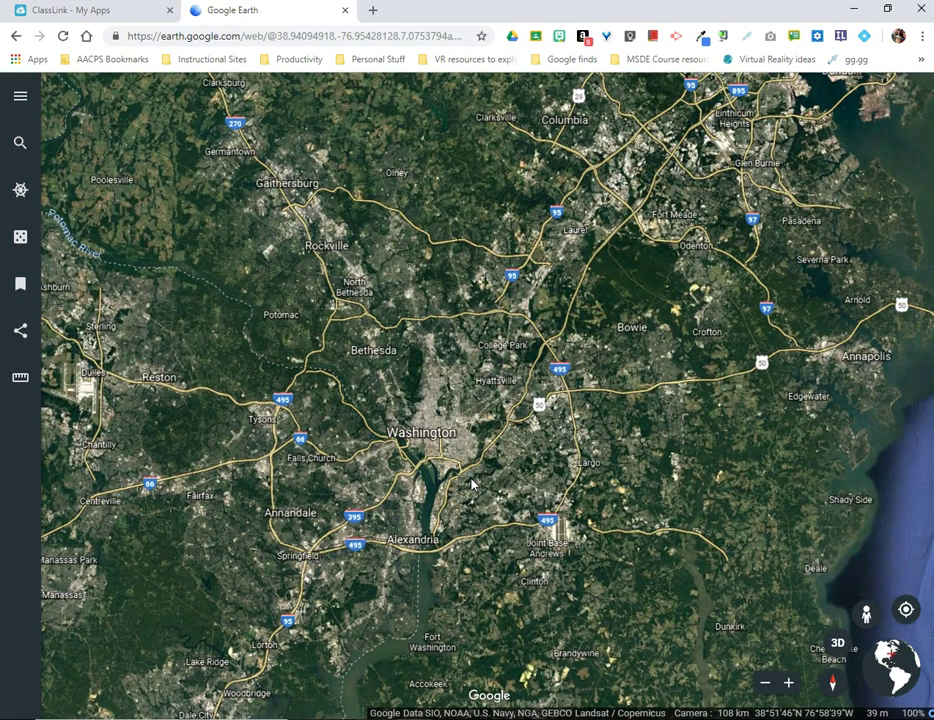
Pan toward Rockville, zoom in and out, then recentre on central Washington.
{"action": "left_click_drag", "start_coordinate": [300, 246], "coordinate": [444, 461]}
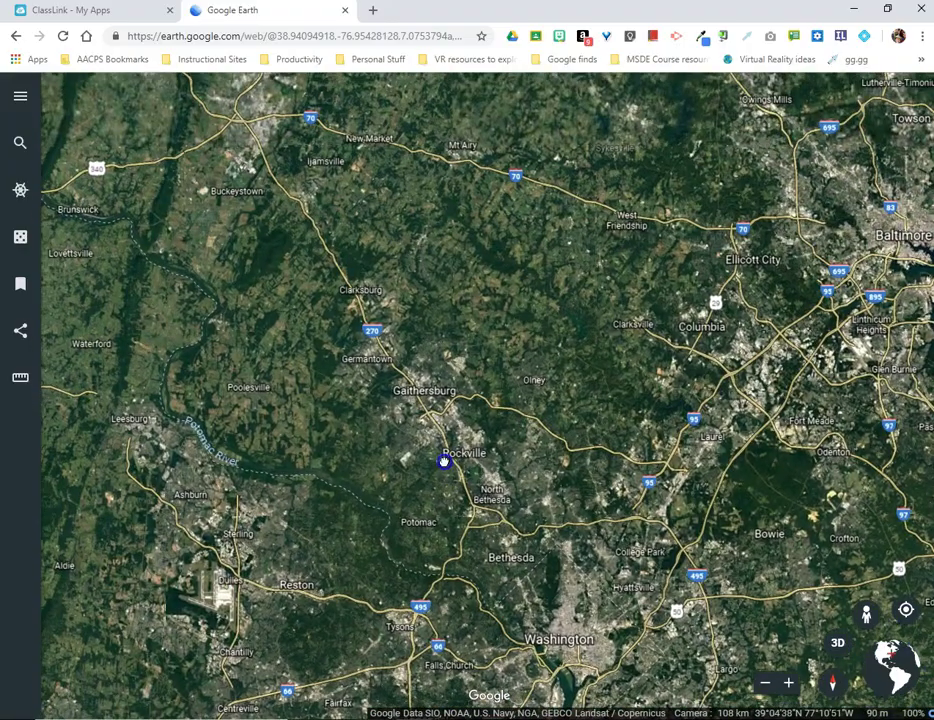
{"action": "scroll", "coordinate": [440, 460], "scroll_direction": "up", "scroll_amount": 5}
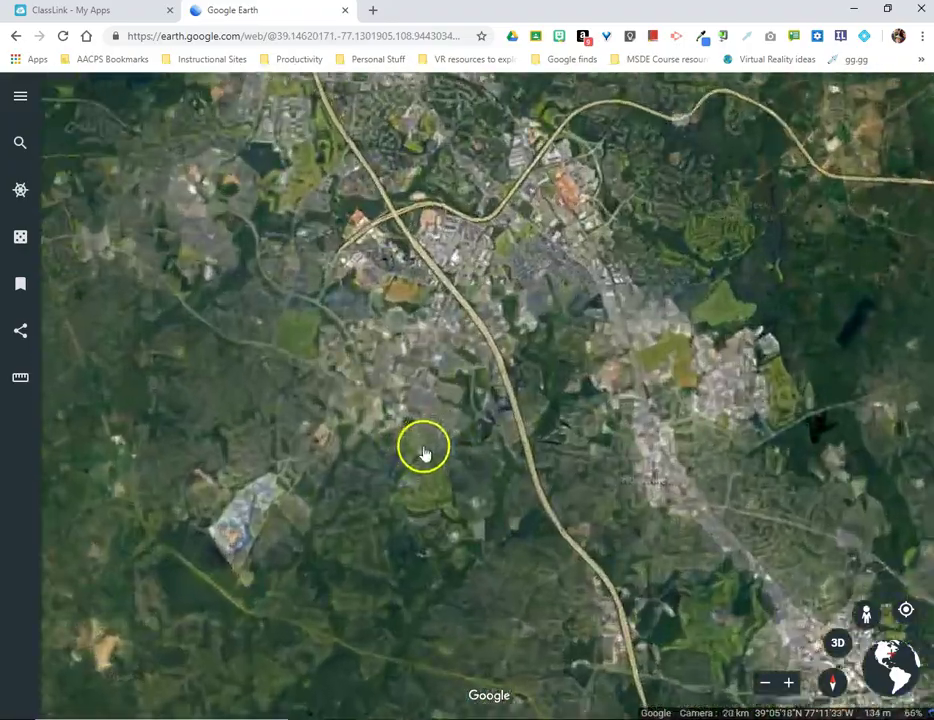
{"action": "scroll", "coordinate": [408, 437], "scroll_direction": "down", "scroll_amount": 3}
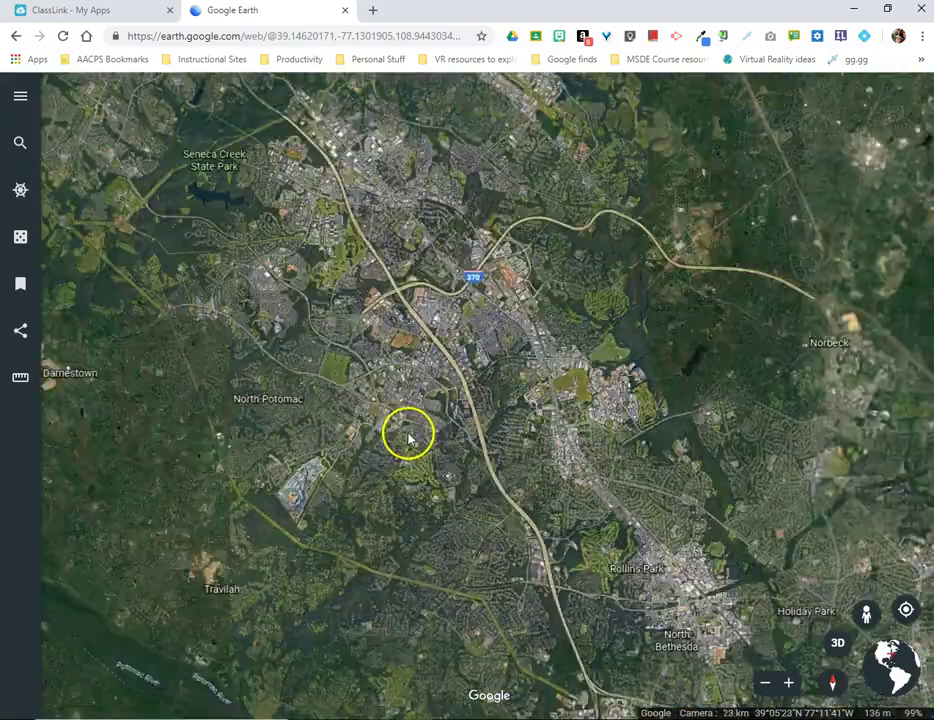
{"action": "scroll", "coordinate": [408, 437], "scroll_direction": "down", "scroll_amount": 2}
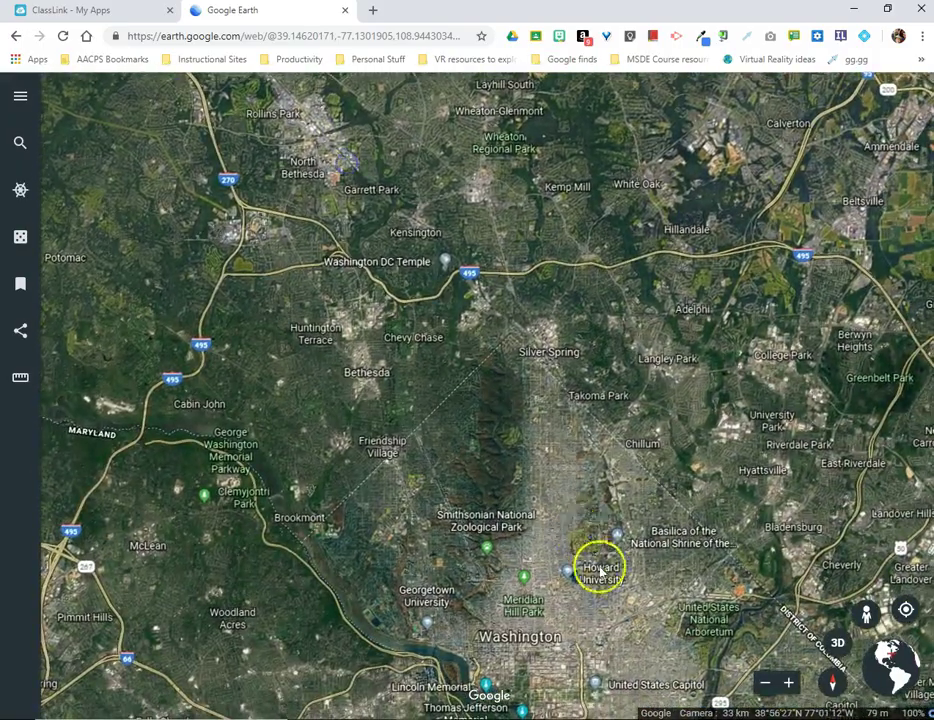
{"action": "left_click_drag", "start_coordinate": [600, 567], "coordinate": [508, 419]}
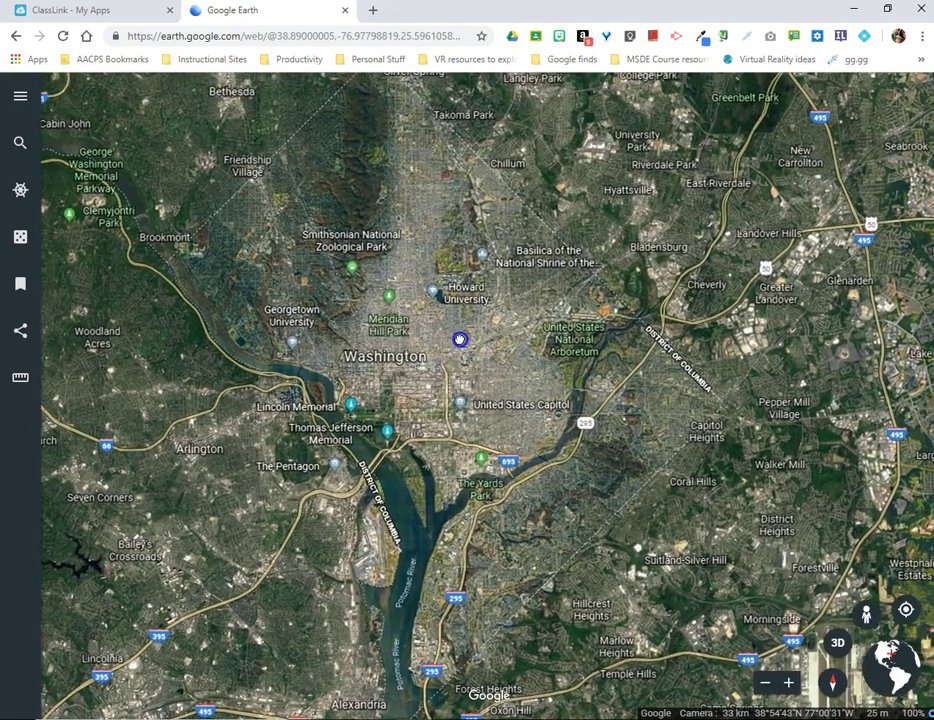
{"action": "left_click", "coordinate": [460, 340]}
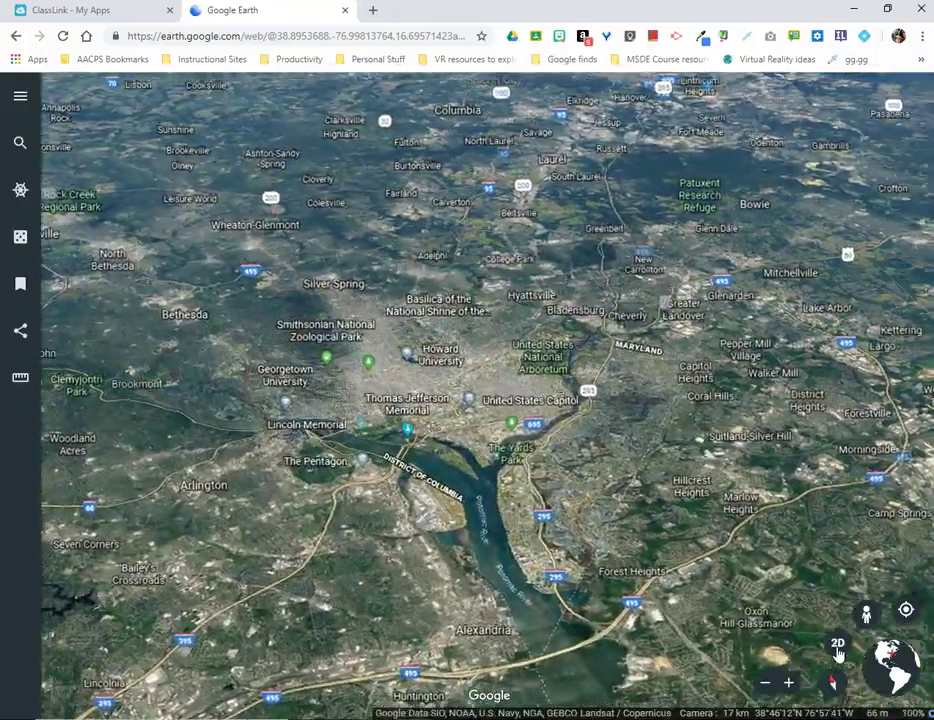
Tilt and zoom into downtown DC, closing in on the arena near the Portrait Gallery.
{"action": "left_click_drag", "start_coordinate": [838, 655], "coordinate": [779, 630], "text": "shift"}
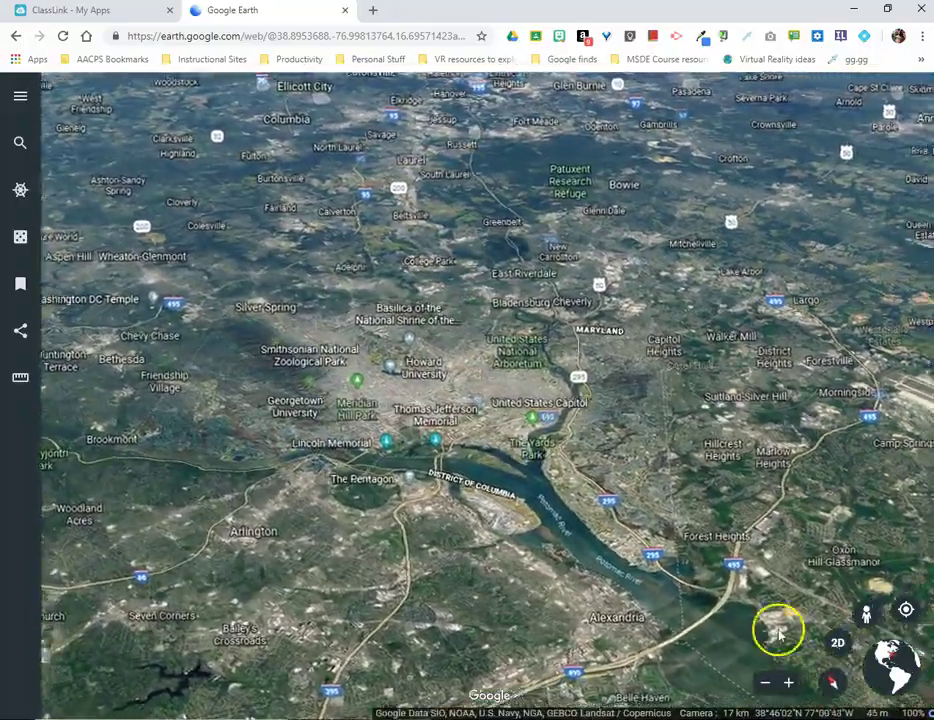
{"action": "scroll", "coordinate": [546, 396], "scroll_direction": "up", "scroll_amount": 5}
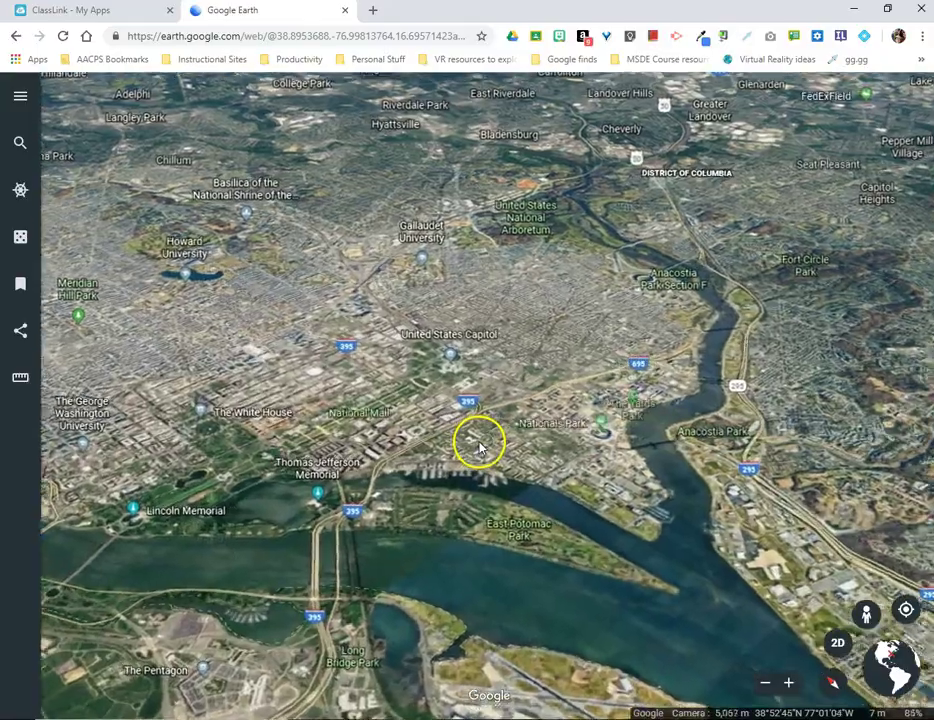
{"action": "scroll", "coordinate": [479, 446], "scroll_direction": "up", "scroll_amount": 5}
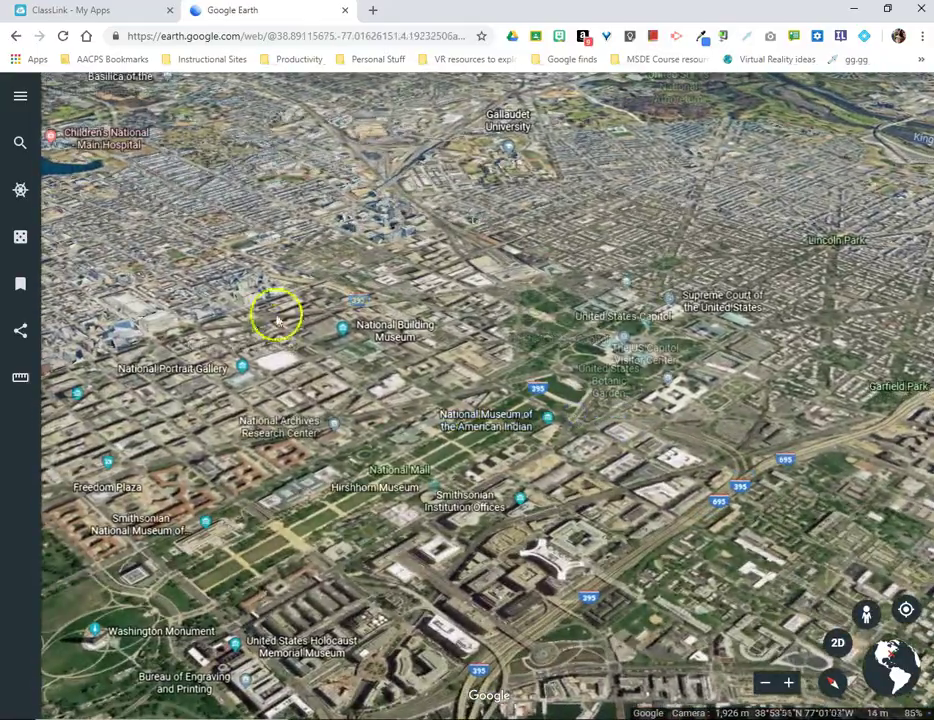
{"action": "left_click_drag", "start_coordinate": [277, 313], "coordinate": [401, 339]}
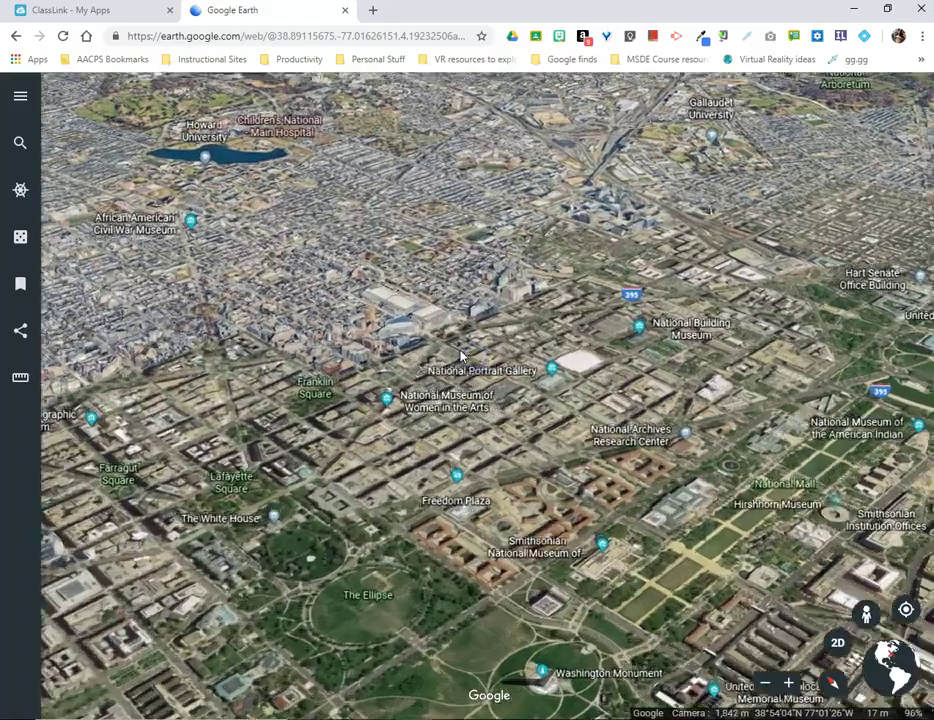
{"action": "double_click", "coordinate": [375, 296]}
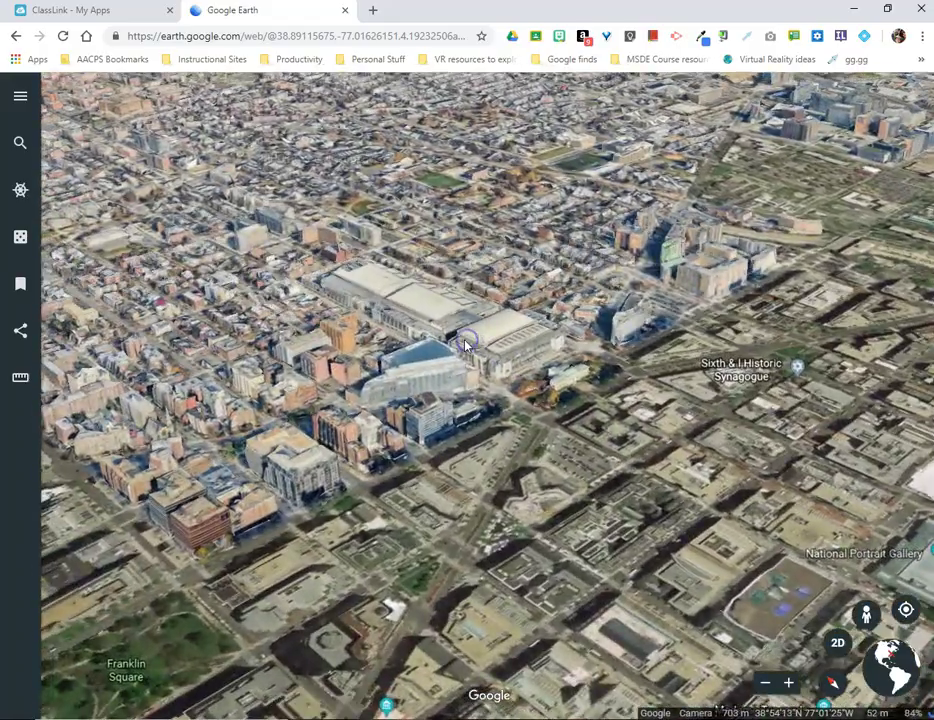
{"action": "double_click", "coordinate": [410, 368]}
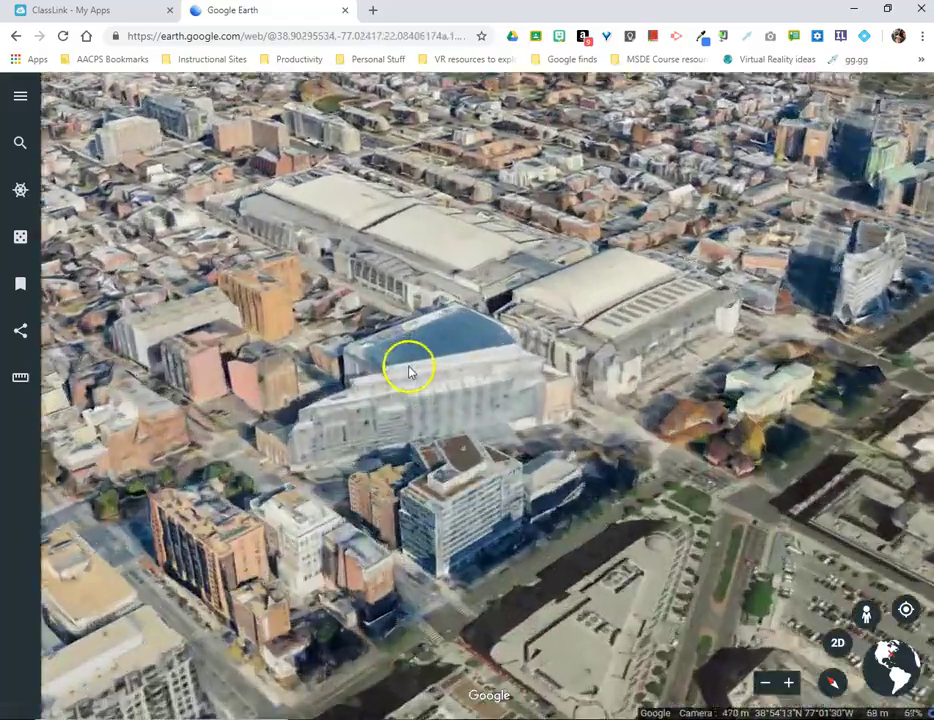
{"action": "left_click", "coordinate": [448, 377]}
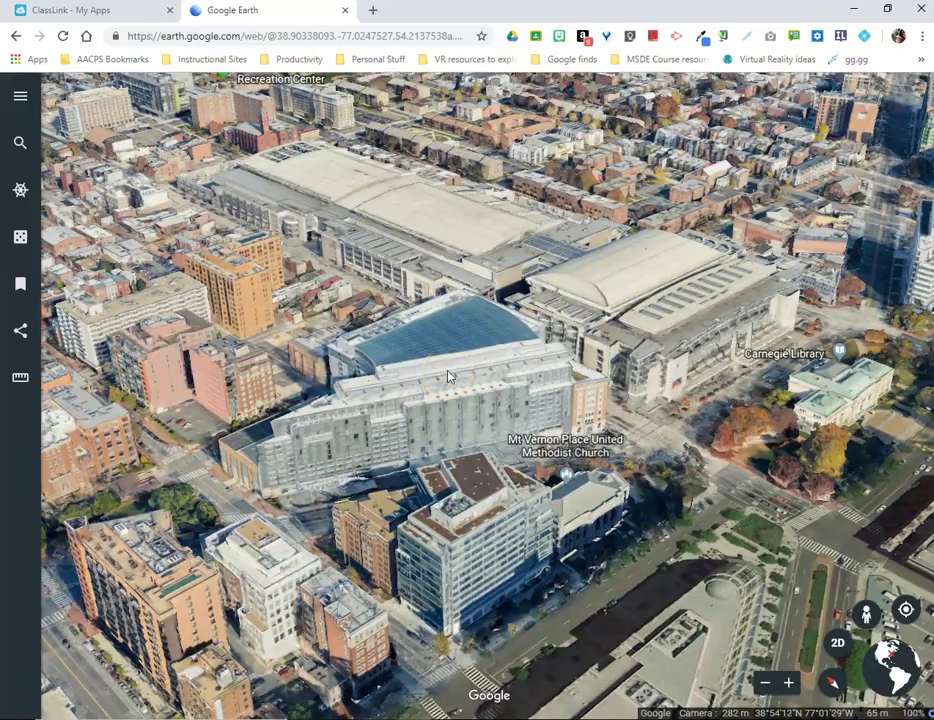
{"action": "scroll", "coordinate": [448, 377], "scroll_direction": "down", "scroll_amount": 5}
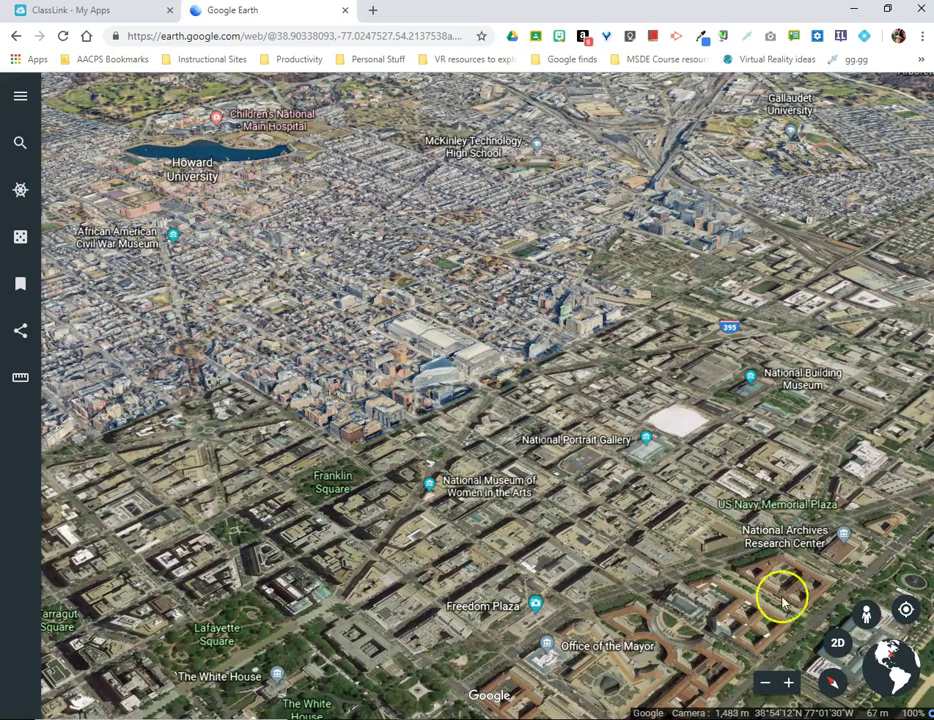
Toggle between 2D and 3D, finishing in the flat top-down view of downtown.
{"action": "left_click", "coordinate": [840, 692]}
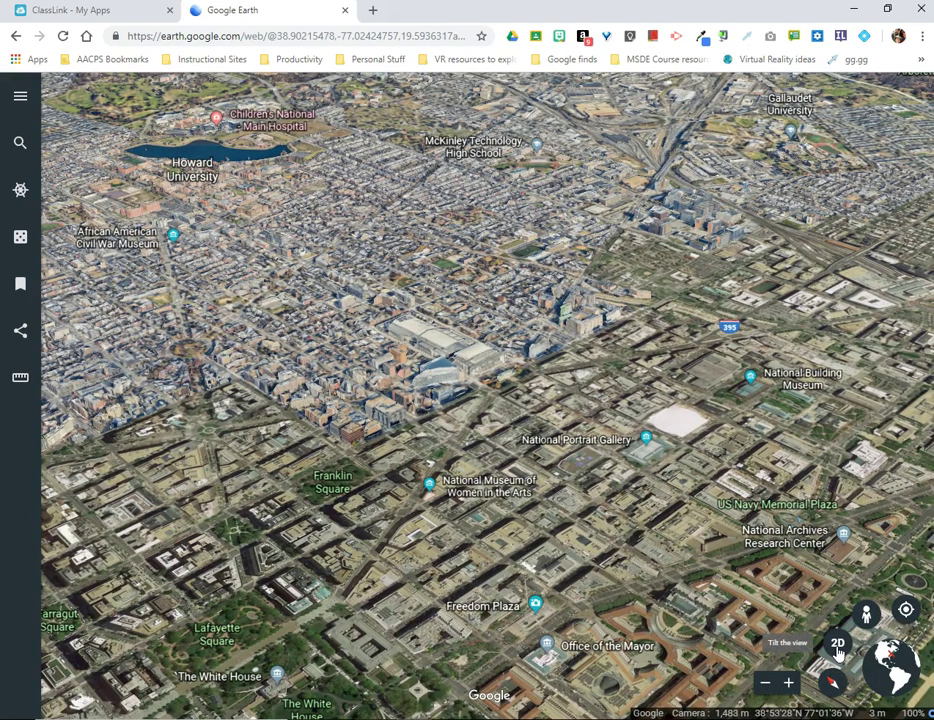
{"action": "left_click", "coordinate": [838, 647]}
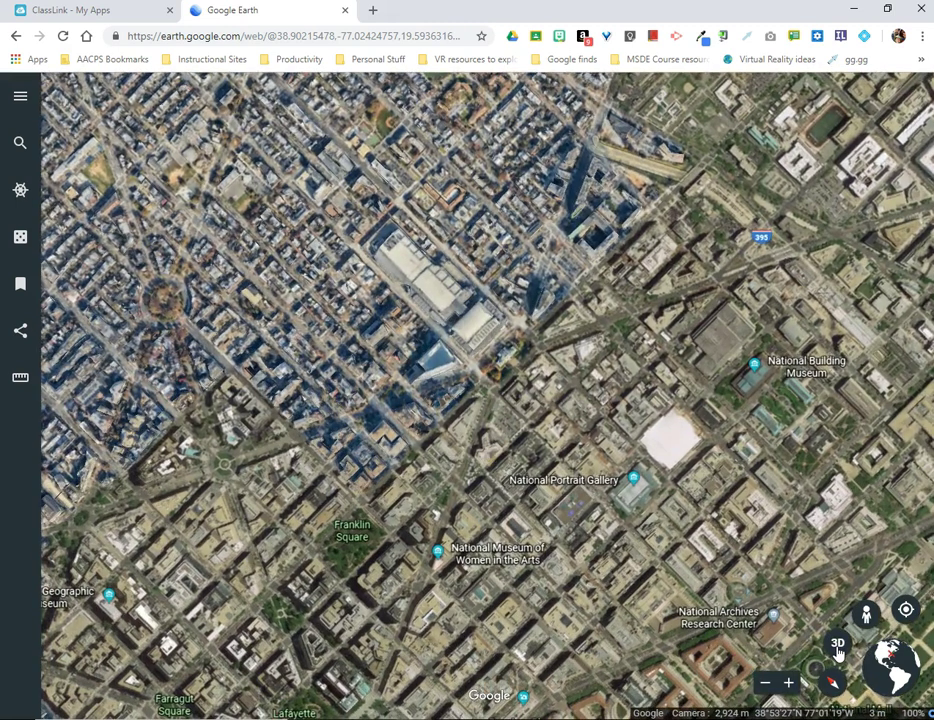
{"action": "left_click", "coordinate": [838, 644]}
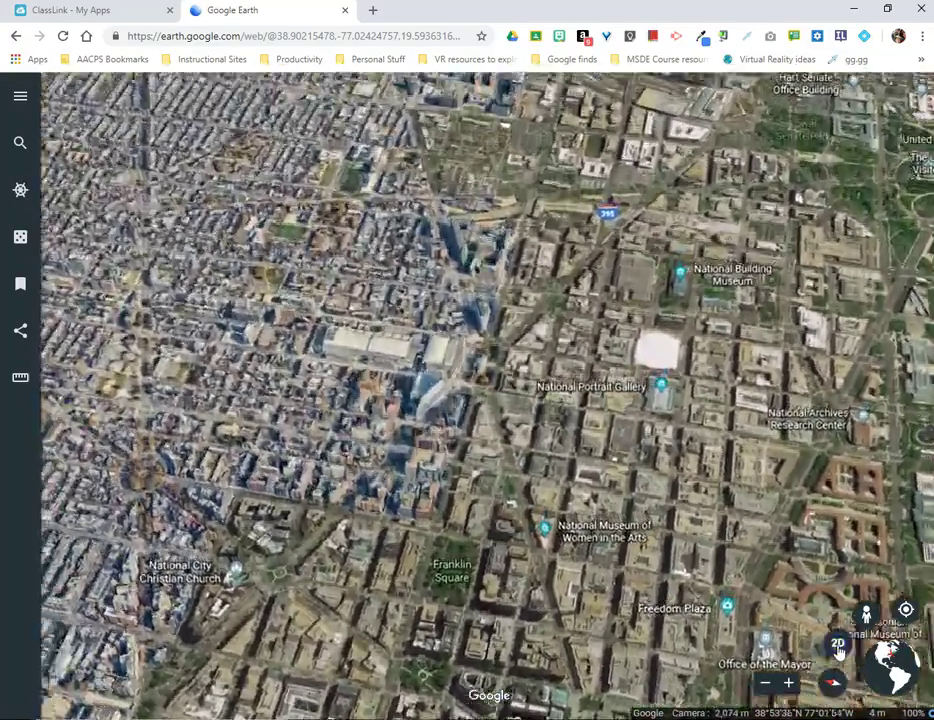
{"action": "left_click", "coordinate": [838, 646]}
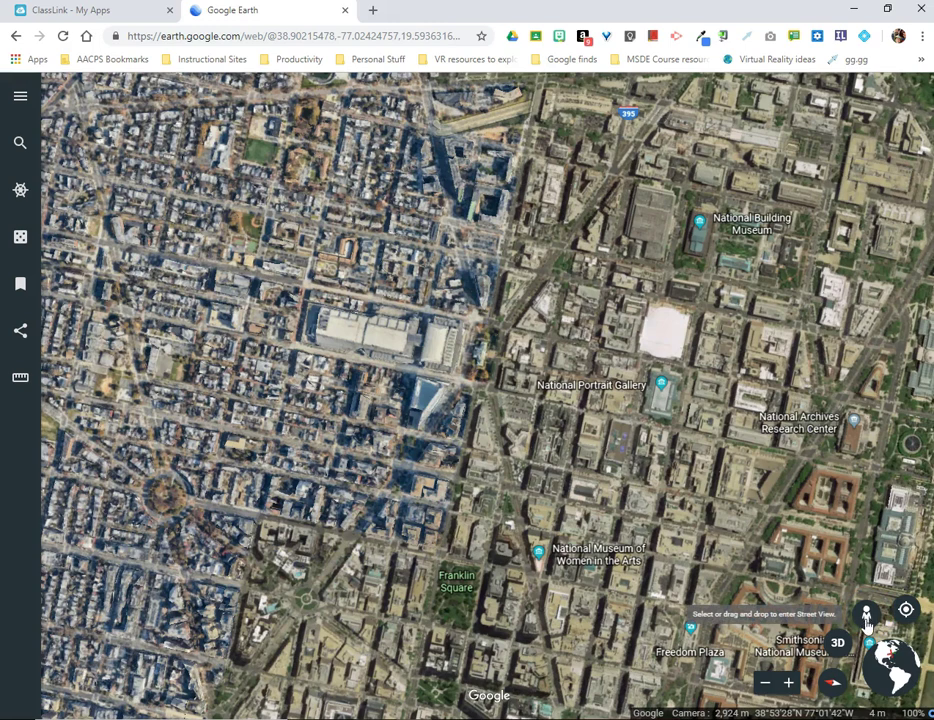
Drop Pegman on the blue line just north of the White House to enter Street View.
{"action": "left_click_drag", "start_coordinate": [866, 620], "coordinate": [769, 505]}
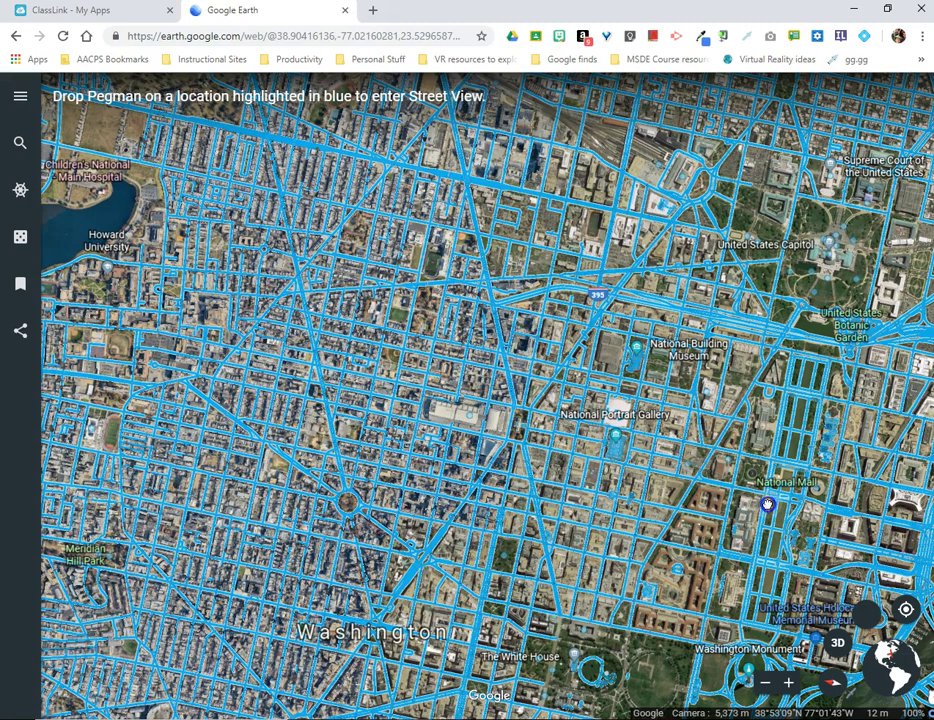
{"action": "left_click_drag", "start_coordinate": [767, 505], "coordinate": [576, 556]}
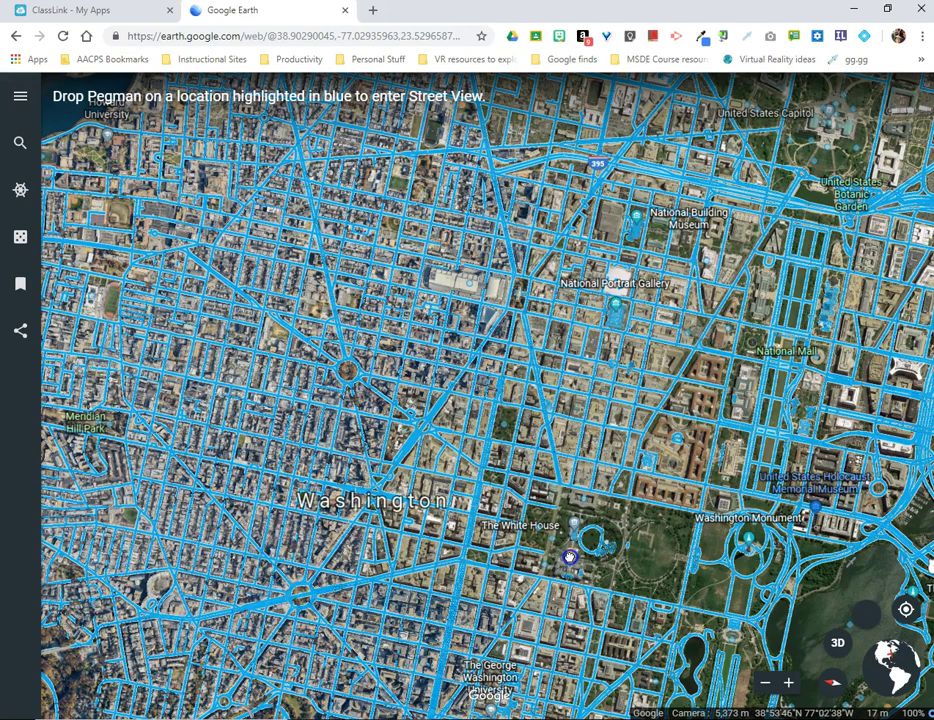
{"action": "left_click_drag", "start_coordinate": [562, 560], "coordinate": [534, 540]}
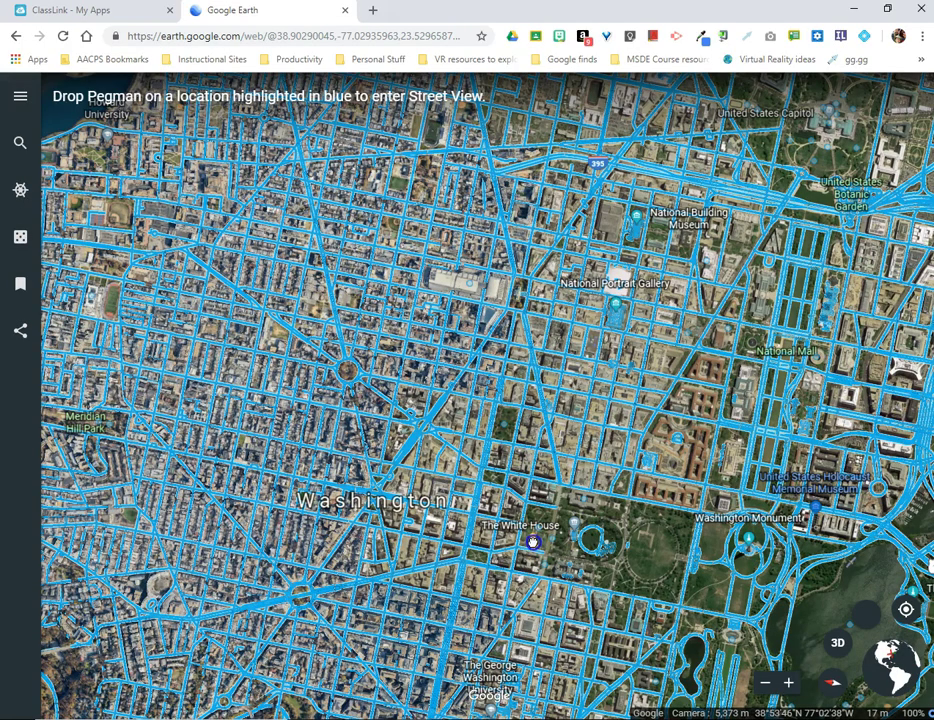
{"action": "left_click_drag", "start_coordinate": [534, 541], "coordinate": [529, 545]}
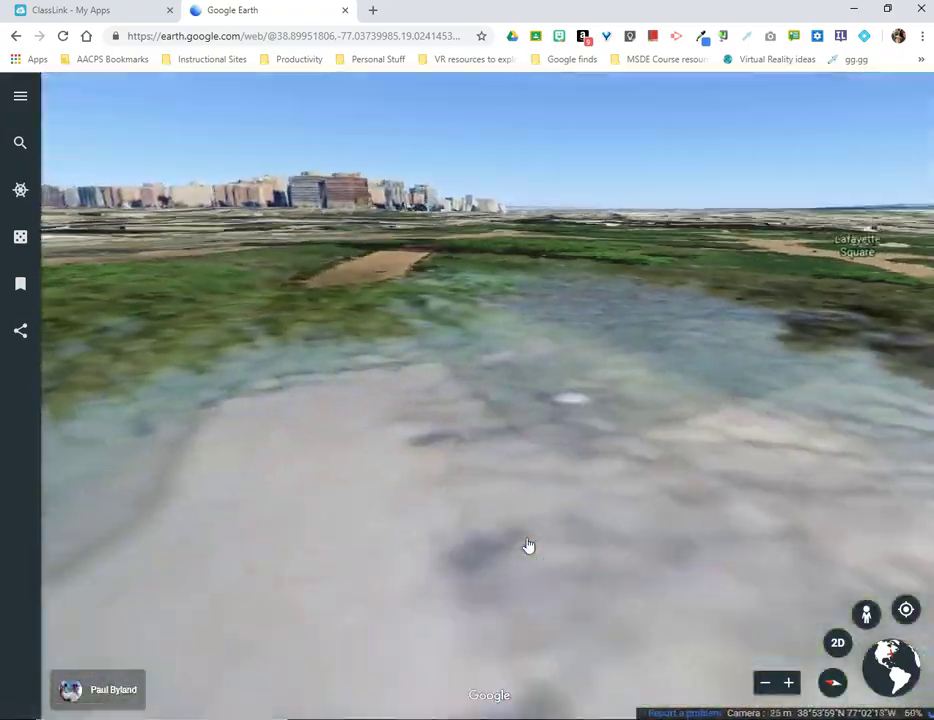
Rotate the Lafayette Square photo sphere past the statue, lawn, fountain and paths.
{"action": "left_click", "coordinate": [609, 401]}
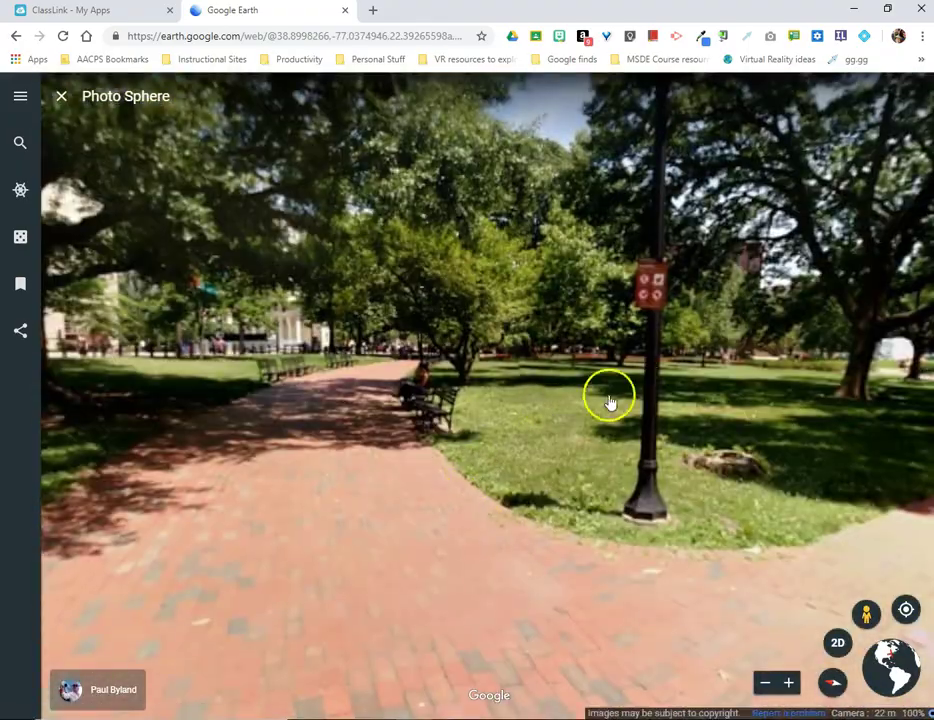
{"action": "left_click_drag", "start_coordinate": [647, 396], "coordinate": [432, 371]}
{"action": "left_click_drag", "start_coordinate": [755, 381], "coordinate": [420, 322]}
{"action": "left_click_drag", "start_coordinate": [780, 320], "coordinate": [511, 302]}
{"action": "left_click_drag", "start_coordinate": [890, 450], "coordinate": [808, 330]}
{"action": "left_click_drag", "start_coordinate": [417, 354], "coordinate": [718, 333]}
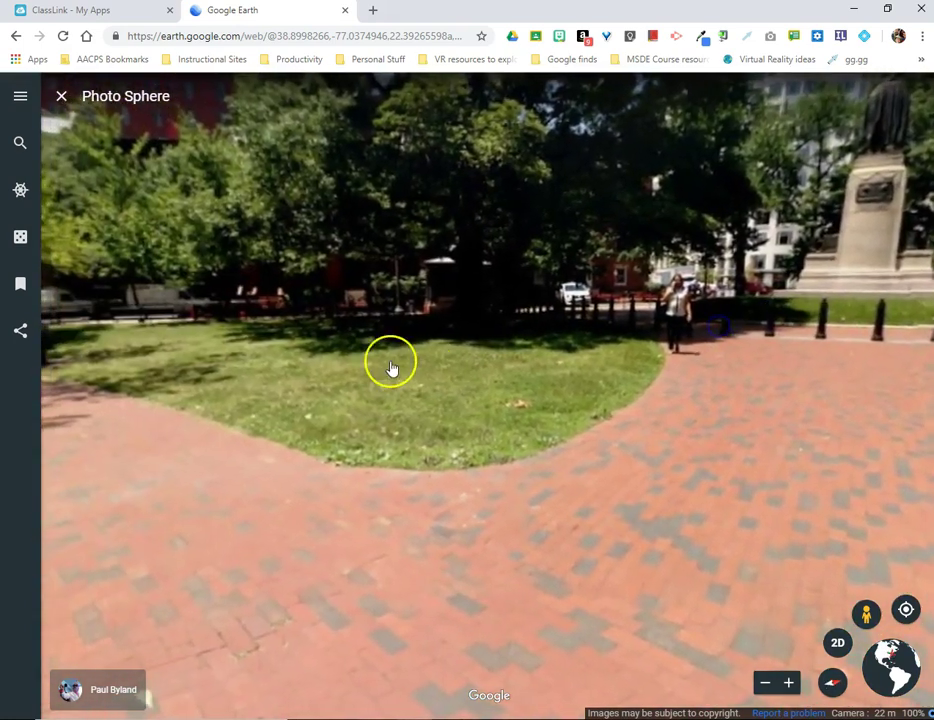
{"action": "left_click_drag", "start_coordinate": [391, 366], "coordinate": [692, 340]}
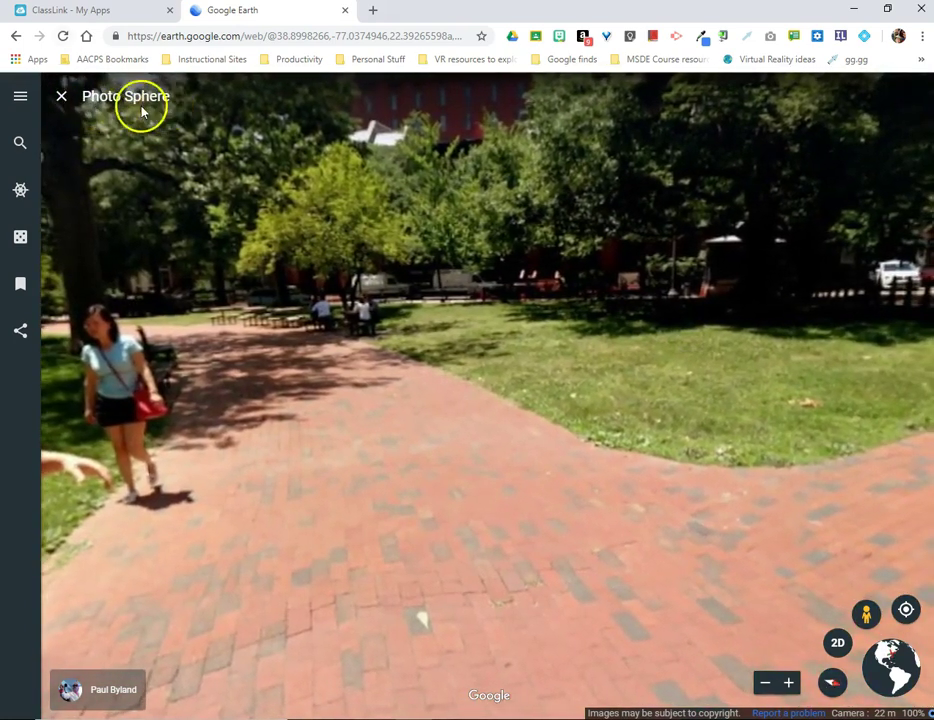
{"action": "left_click_drag", "start_coordinate": [285, 412], "coordinate": [565, 390]}
{"action": "left_click_drag", "start_coordinate": [163, 496], "coordinate": [536, 390]}
{"action": "left_click_drag", "start_coordinate": [323, 338], "coordinate": [703, 316]}
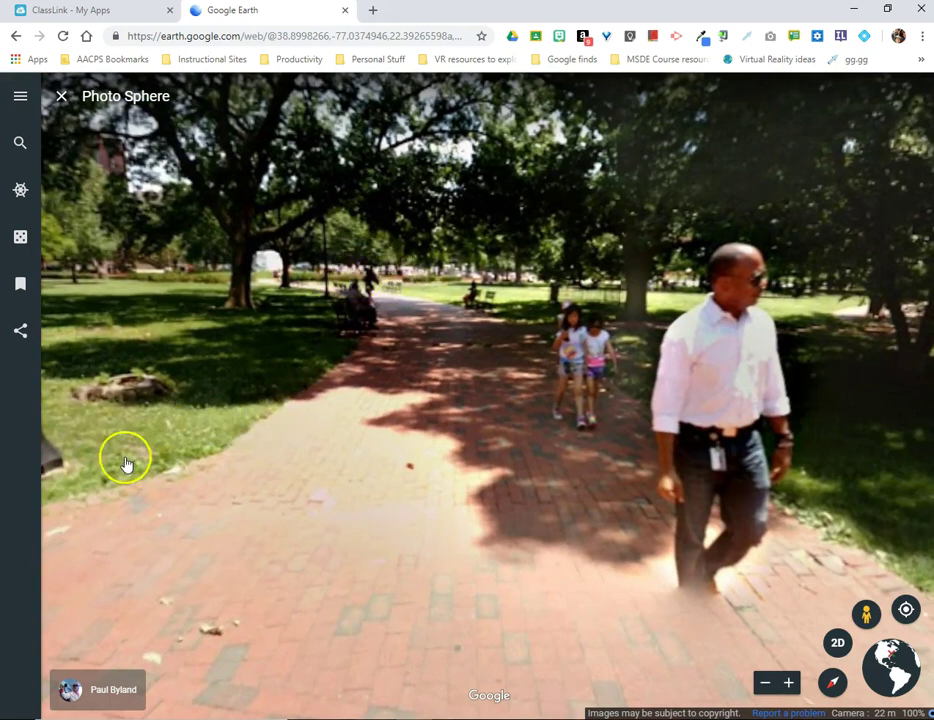
Keep rotating past the lamppost and statue to face the red building and brick path.
{"action": "left_click_drag", "start_coordinate": [157, 437], "coordinate": [476, 385]}
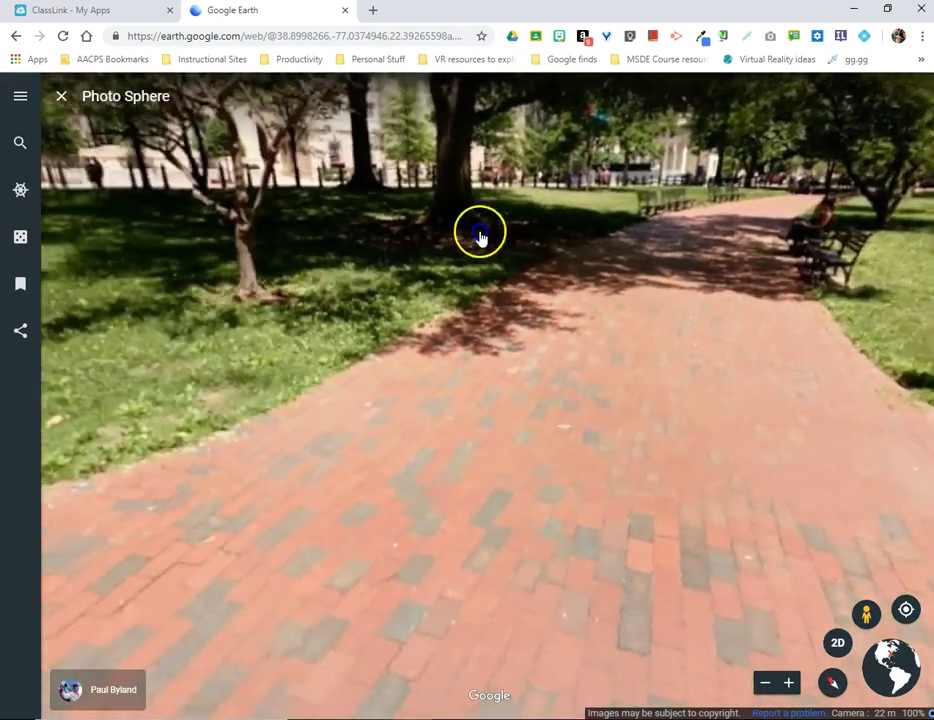
{"action": "left_click_drag", "start_coordinate": [480, 236], "coordinate": [486, 286]}
{"action": "left_click_drag", "start_coordinate": [296, 187], "coordinate": [474, 372]}
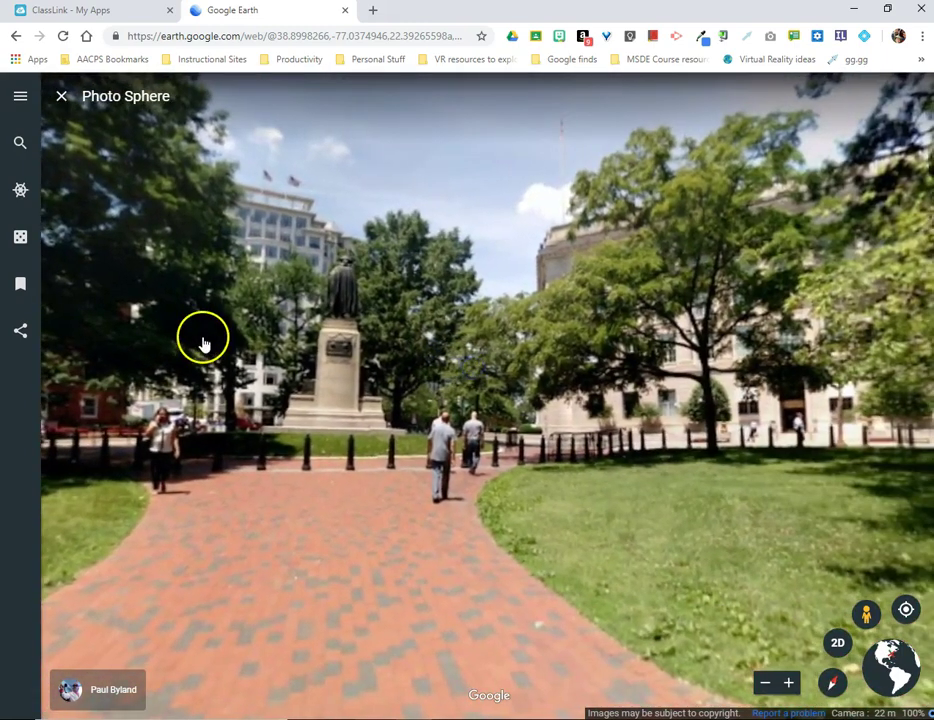
{"action": "left_click_drag", "start_coordinate": [202, 340], "coordinate": [471, 338]}
{"action": "left_click_drag", "start_coordinate": [224, 376], "coordinate": [444, 373]}
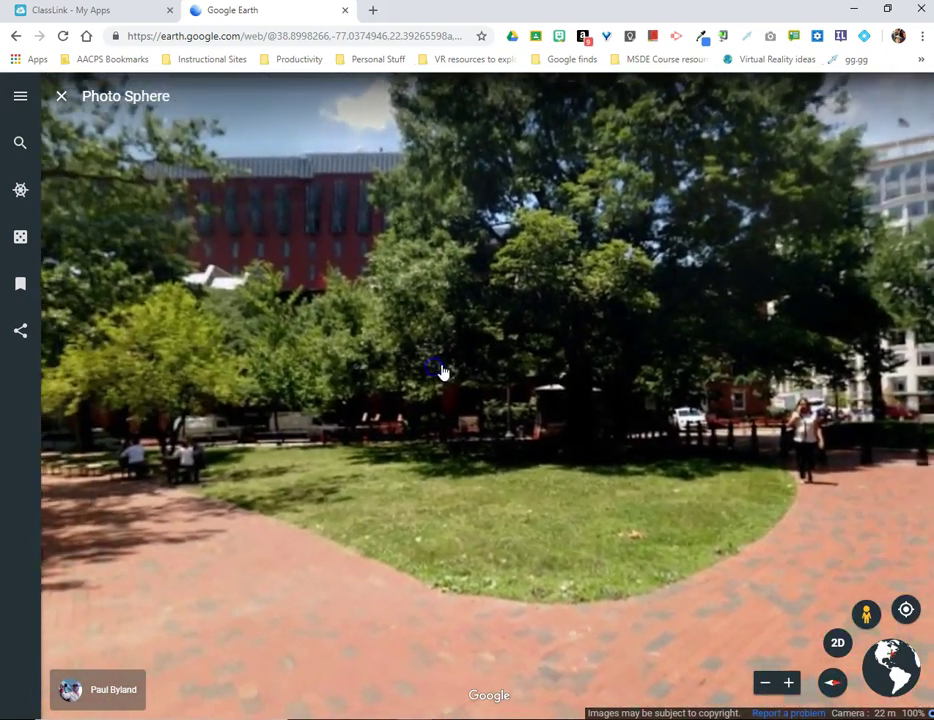
{"action": "left_click_drag", "start_coordinate": [181, 375], "coordinate": [463, 340]}
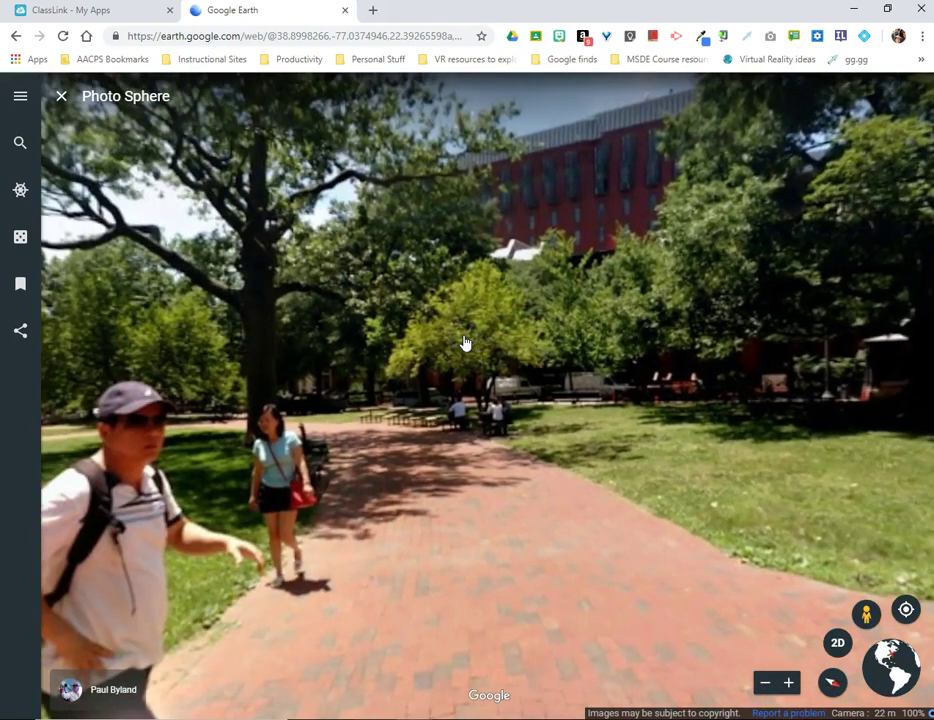
Leave the photo sphere for Street View at 1611 H St NW, turned to look down H Street.
{"action": "left_click", "coordinate": [61, 100]}
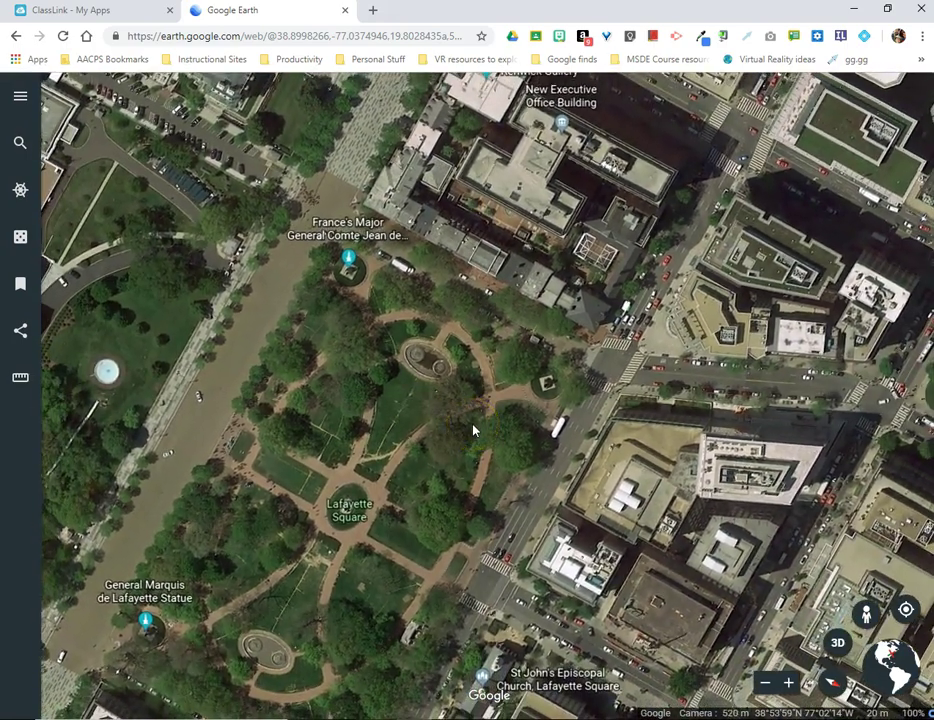
{"action": "left_click_drag", "start_coordinate": [770, 575], "coordinate": [542, 476]}
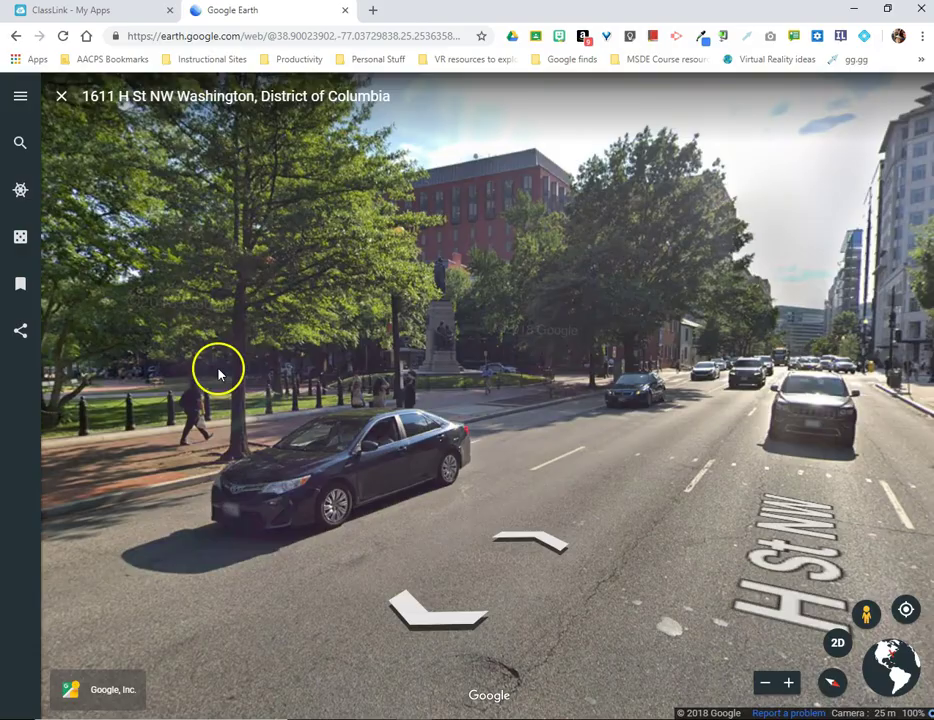
{"action": "left_click_drag", "start_coordinate": [218, 374], "coordinate": [410, 229]}
{"action": "left_click_drag", "start_coordinate": [292, 323], "coordinate": [474, 305]}
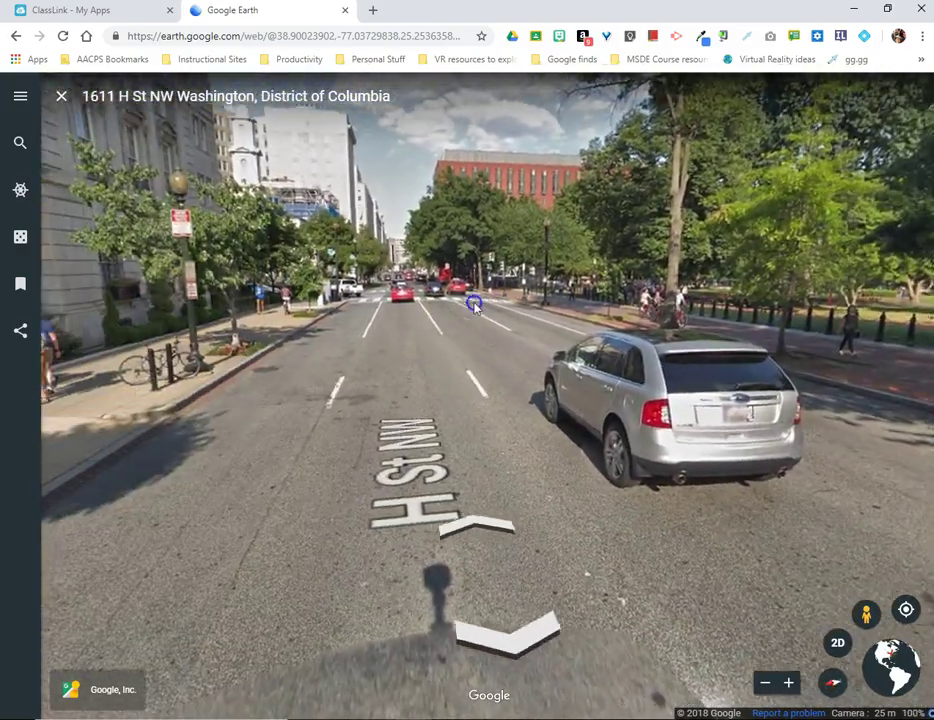
Walk several panoramas along H St NW, turning toward the sidewalk and buildings.
{"action": "left_click", "coordinate": [480, 525]}
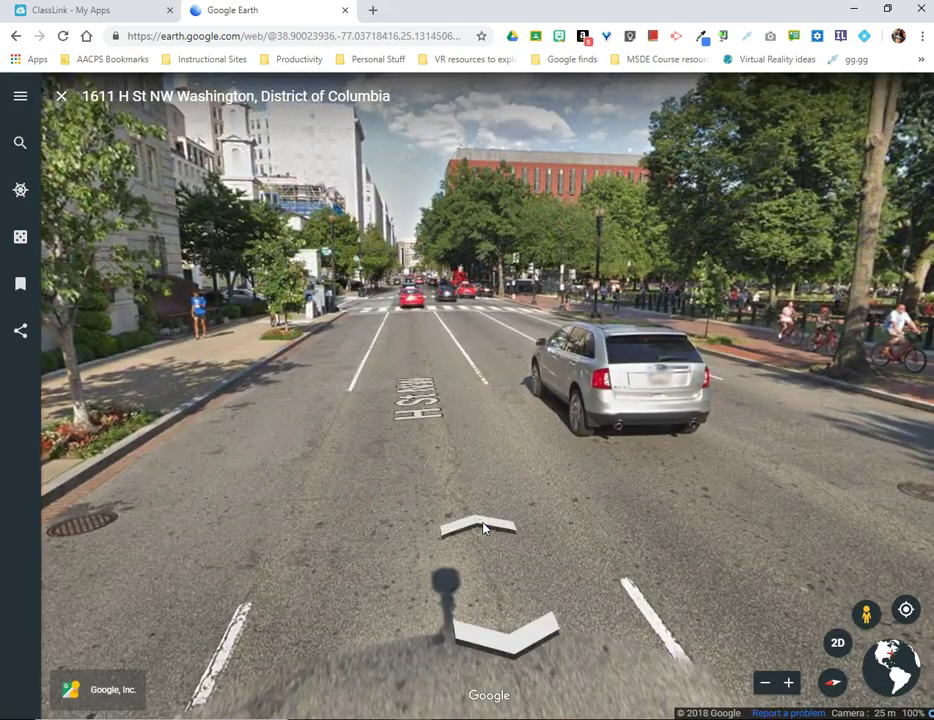
{"action": "left_click", "coordinate": [482, 525]}
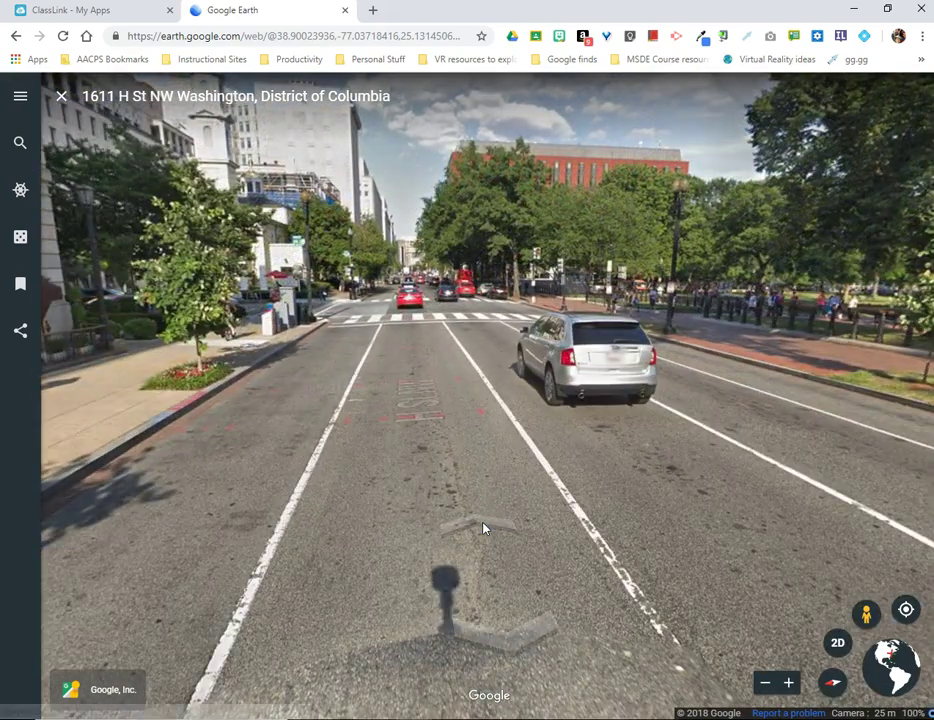
{"action": "left_click", "coordinate": [482, 525]}
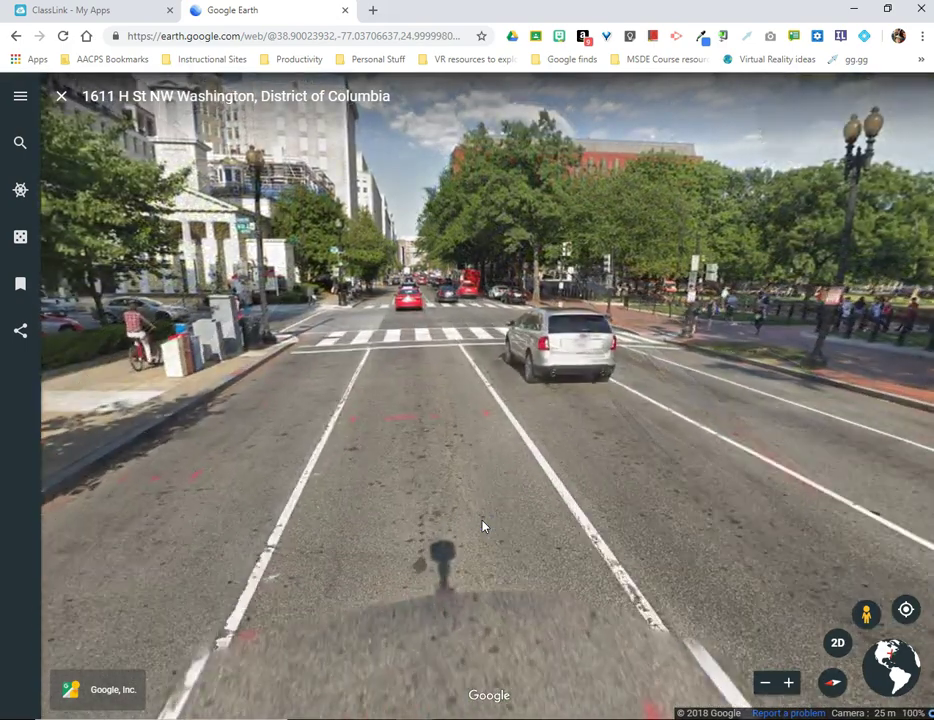
{"action": "left_click_drag", "start_coordinate": [705, 359], "coordinate": [462, 360]}
{"action": "left_click", "coordinate": [462, 360]}
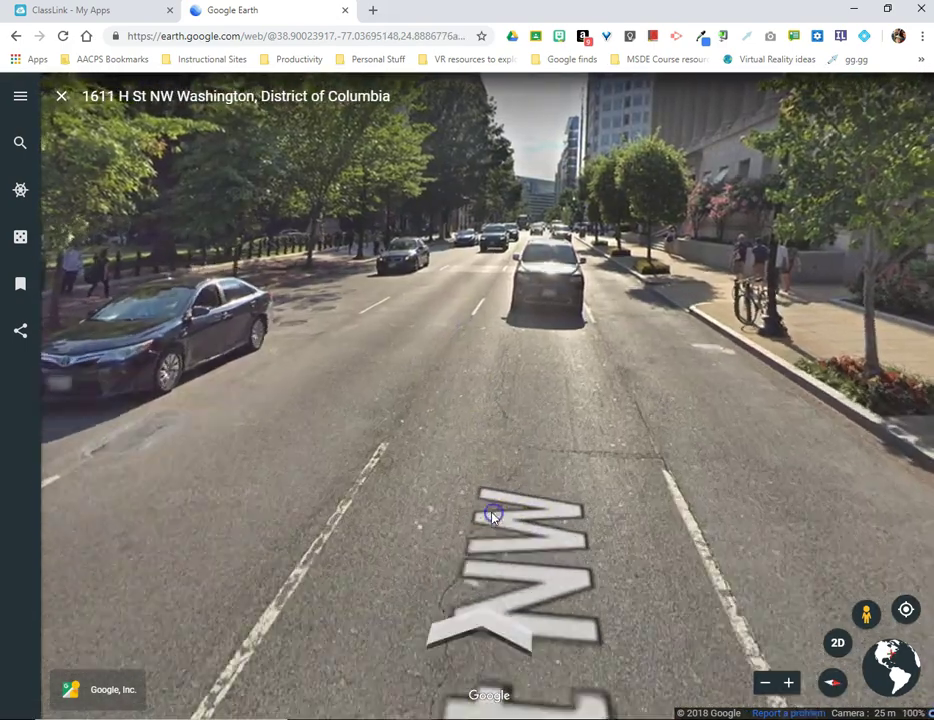
{"action": "left_click", "coordinate": [492, 515]}
{"action": "left_click_drag", "start_coordinate": [638, 227], "coordinate": [197, 421]}
{"action": "left_click", "coordinate": [197, 421]}
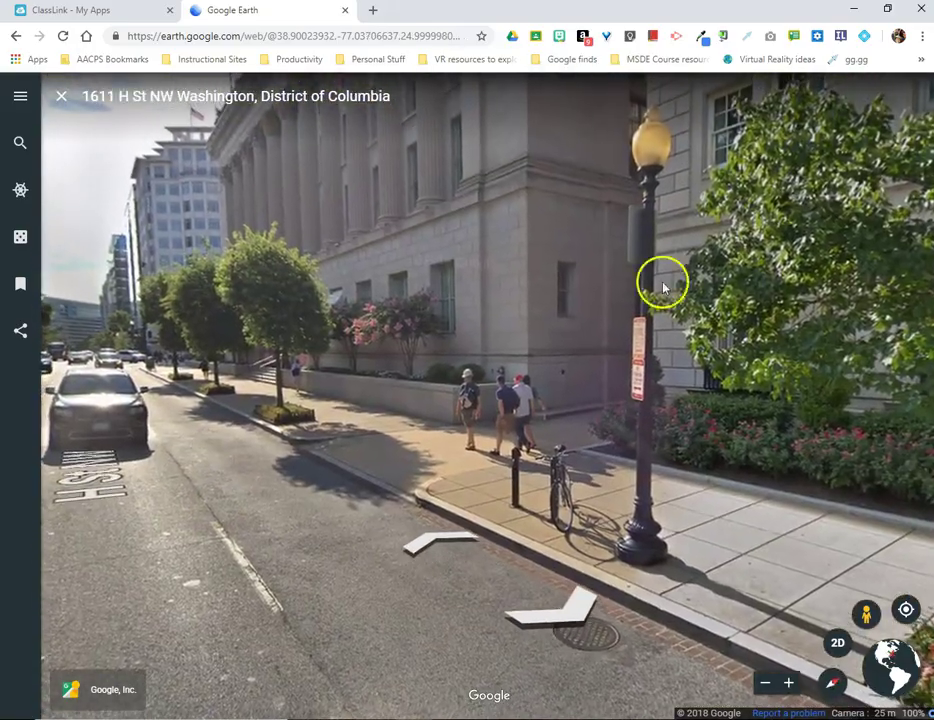
Look down the street and advance to 801 16th St NW, facing the yellow-columned church.
{"action": "left_click_drag", "start_coordinate": [740, 267], "coordinate": [318, 295]}
{"action": "left_click_drag", "start_coordinate": [757, 359], "coordinate": [375, 373]}
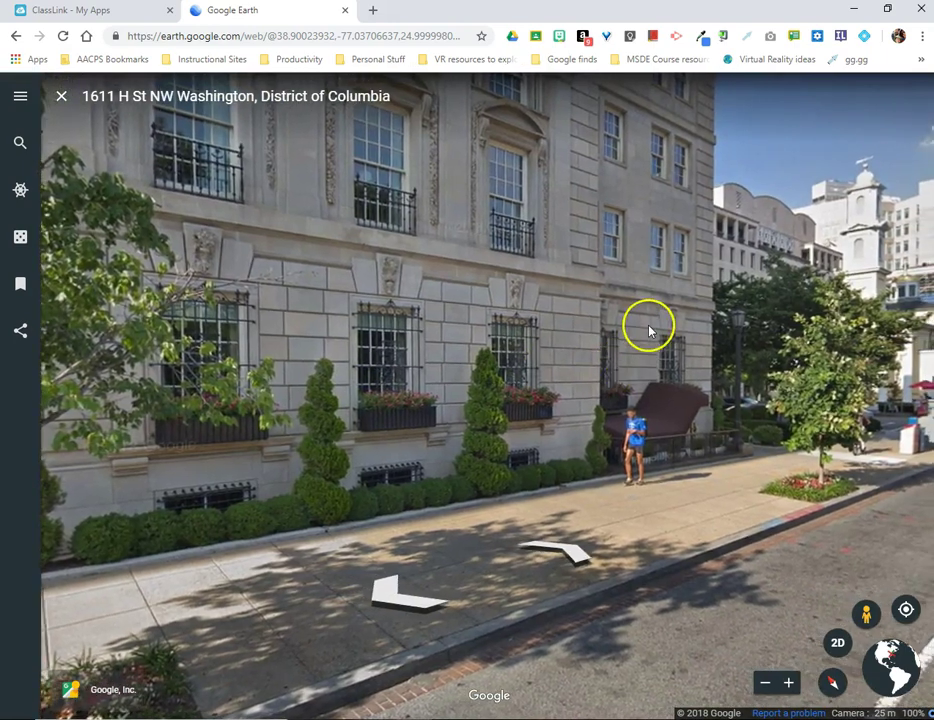
{"action": "left_click_drag", "start_coordinate": [648, 330], "coordinate": [240, 350]}
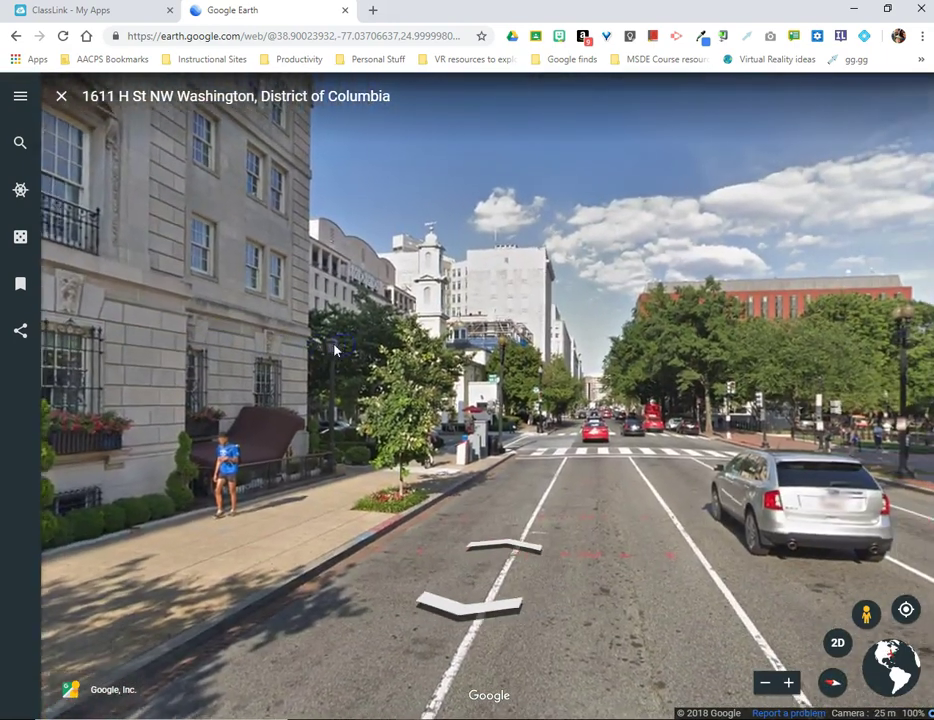
{"action": "left_click", "coordinate": [500, 542]}
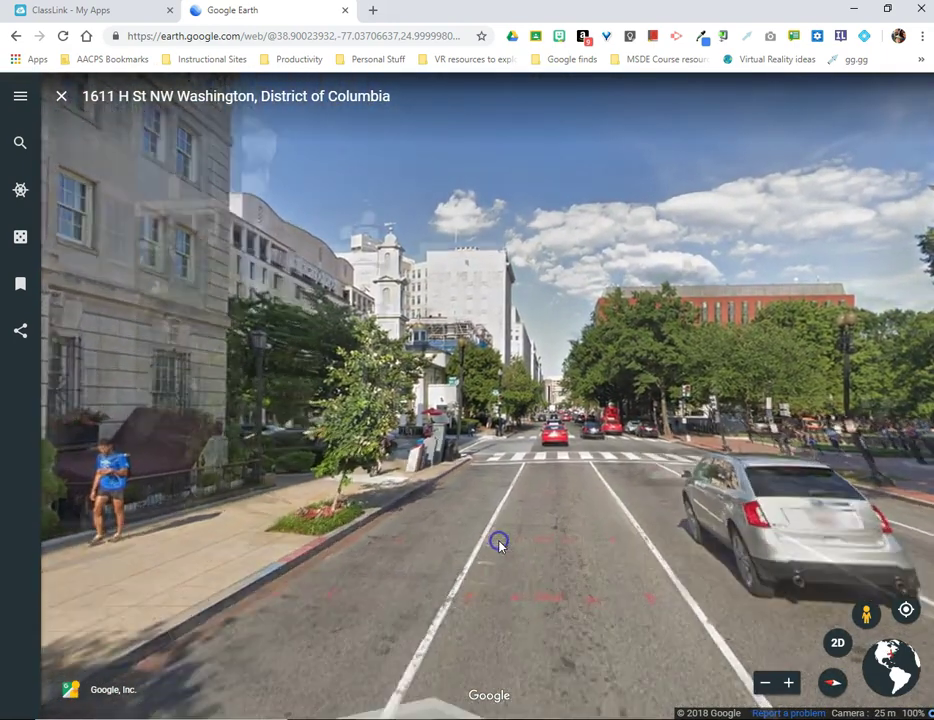
{"action": "left_click", "coordinate": [500, 546]}
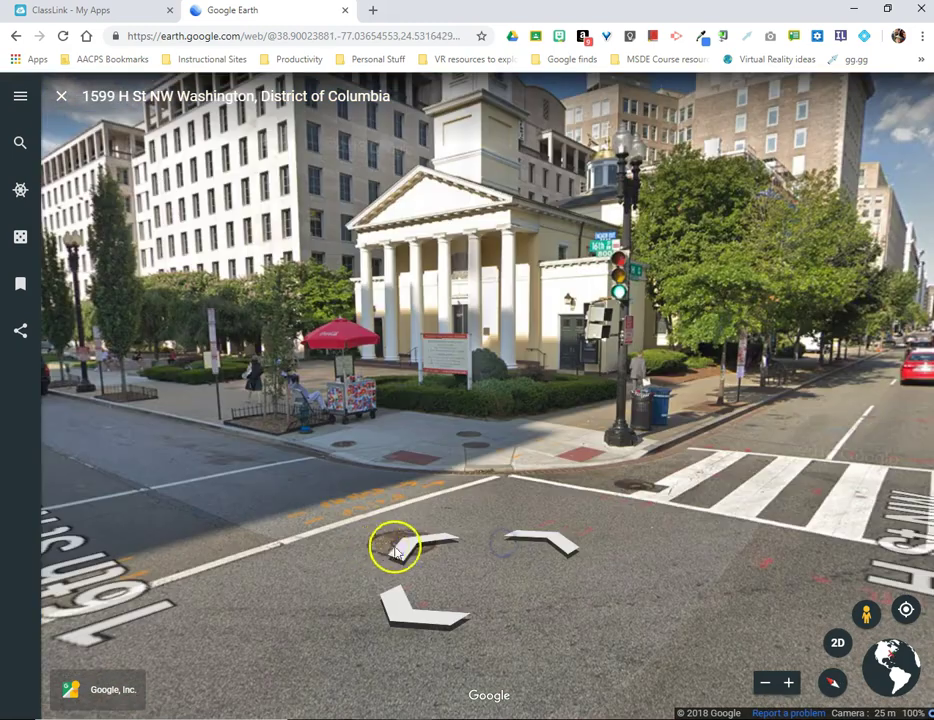
{"action": "left_click", "coordinate": [404, 550]}
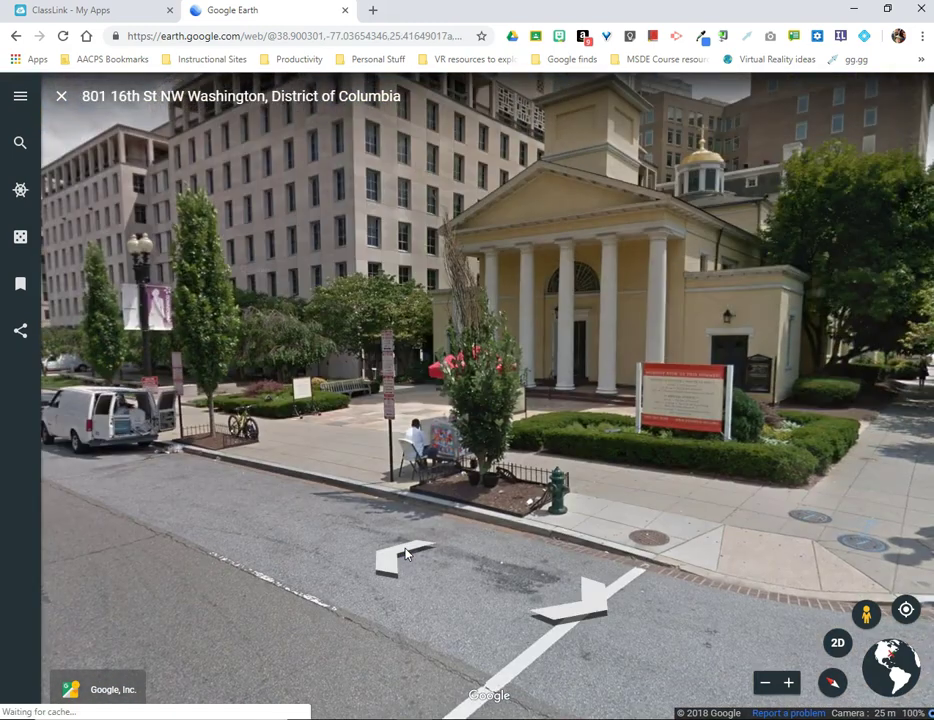
Exit Street View and zoom out to show all of Washington, from Rock Creek Park to the Pentagon.
{"action": "left_click", "coordinate": [61, 99]}
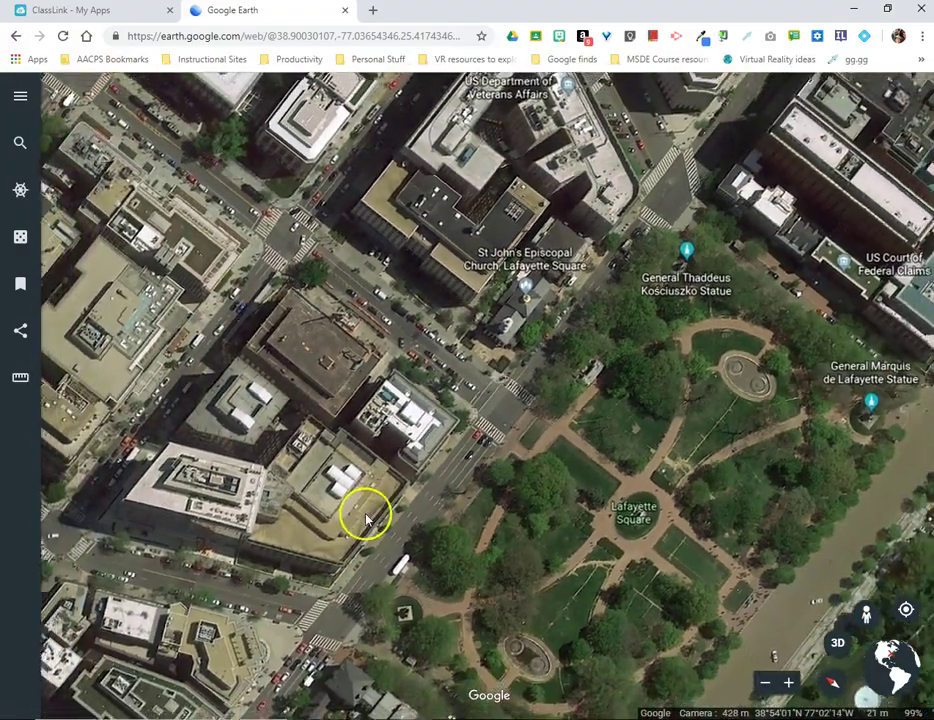
{"action": "scroll", "coordinate": [559, 463], "scroll_direction": "down", "scroll_amount": 5}
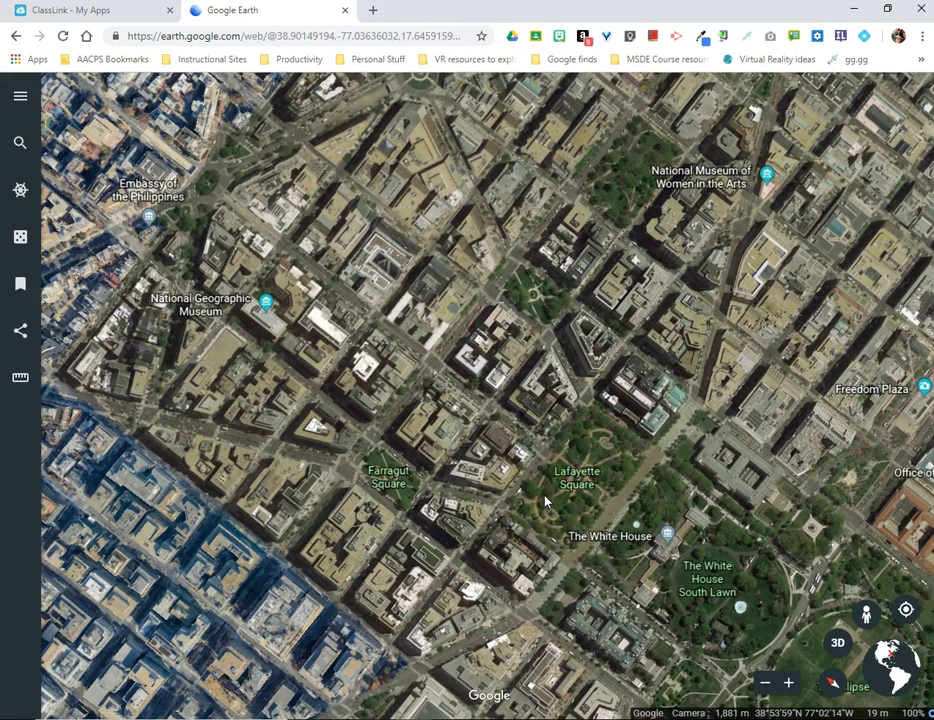
{"action": "left_click_drag", "start_coordinate": [630, 463], "coordinate": [577, 447]}
{"action": "scroll", "coordinate": [600, 455], "scroll_direction": "down", "scroll_amount": 3}
{"action": "scroll", "coordinate": [577, 447], "scroll_direction": "down", "scroll_amount": 3}
{"action": "scroll", "coordinate": [570, 372], "scroll_direction": "down", "scroll_amount": 2}
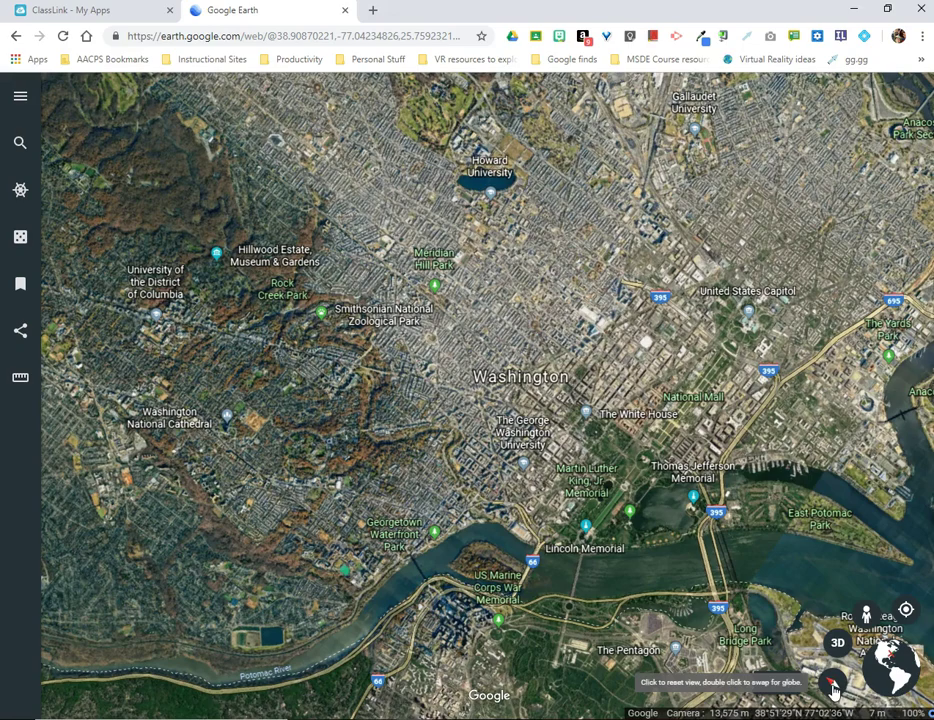
Reset the map orientation to face north with the compass.
{"action": "left_click", "coordinate": [834, 686]}
{"action": "left_click", "coordinate": [834, 686]}
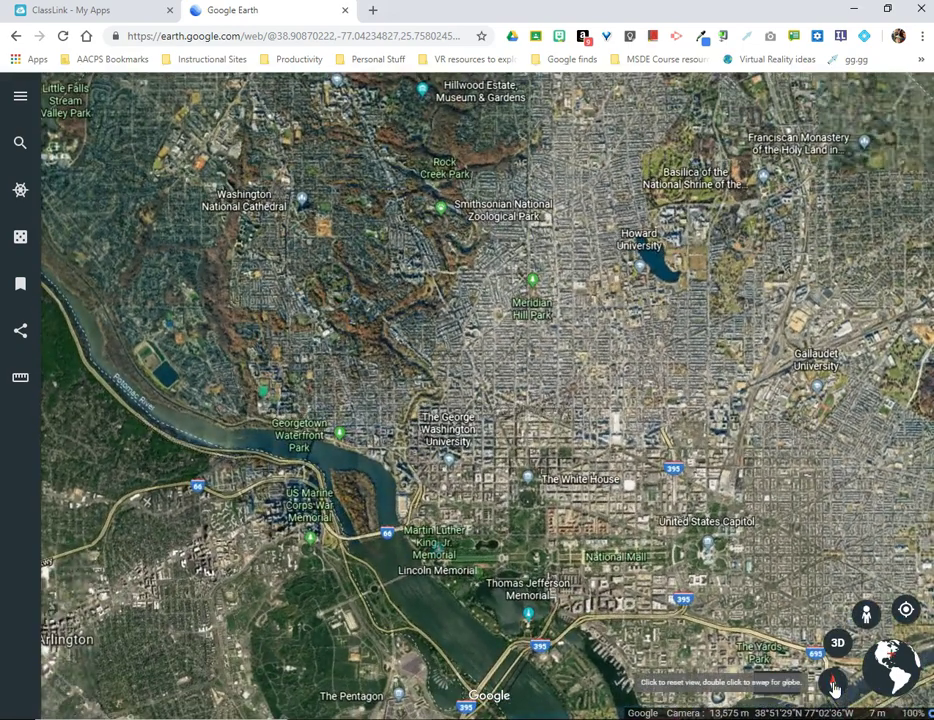
{"action": "left_click", "coordinate": [831, 683]}
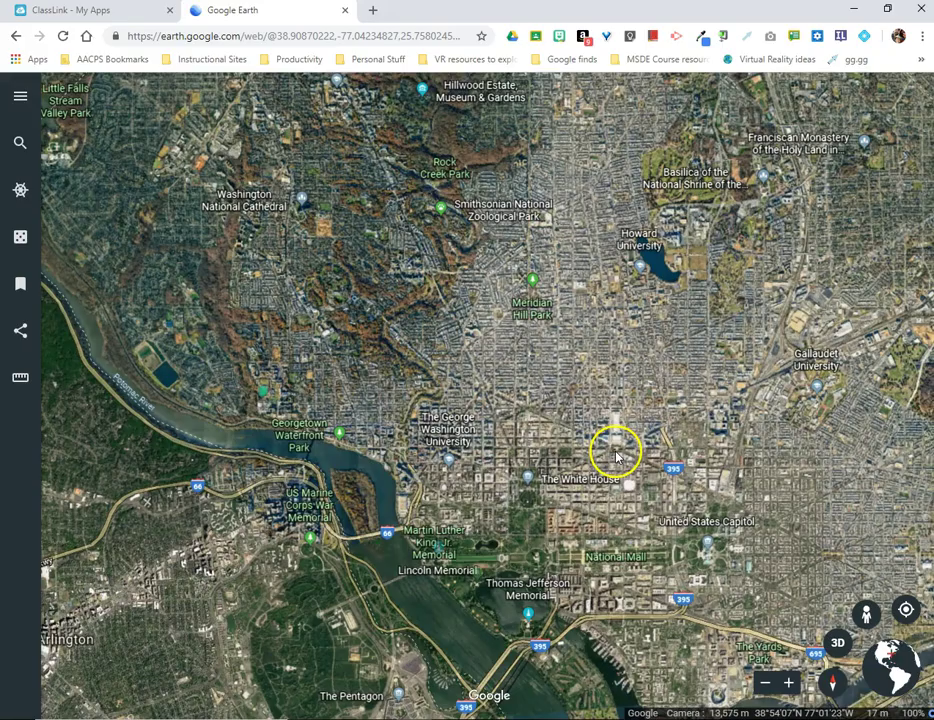
Pan across Washington, then fly to the current location between Millersville and Crofton.
{"action": "left_click_drag", "start_coordinate": [221, 250], "coordinate": [323, 327]}
{"action": "left_click_drag", "start_coordinate": [757, 537], "coordinate": [565, 423]}
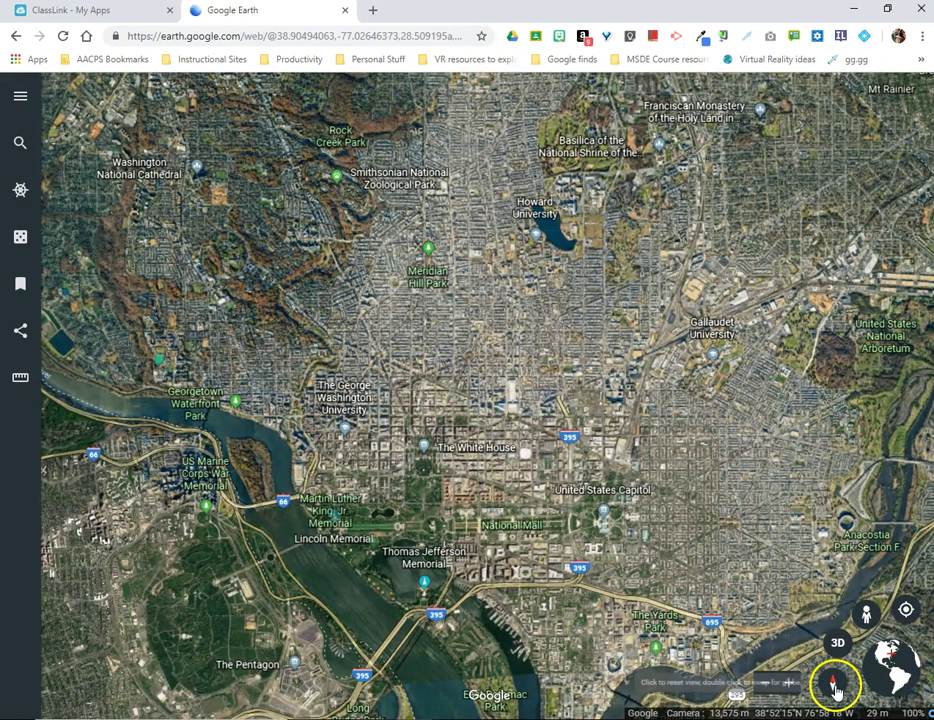
{"action": "left_click", "coordinate": [905, 612]}
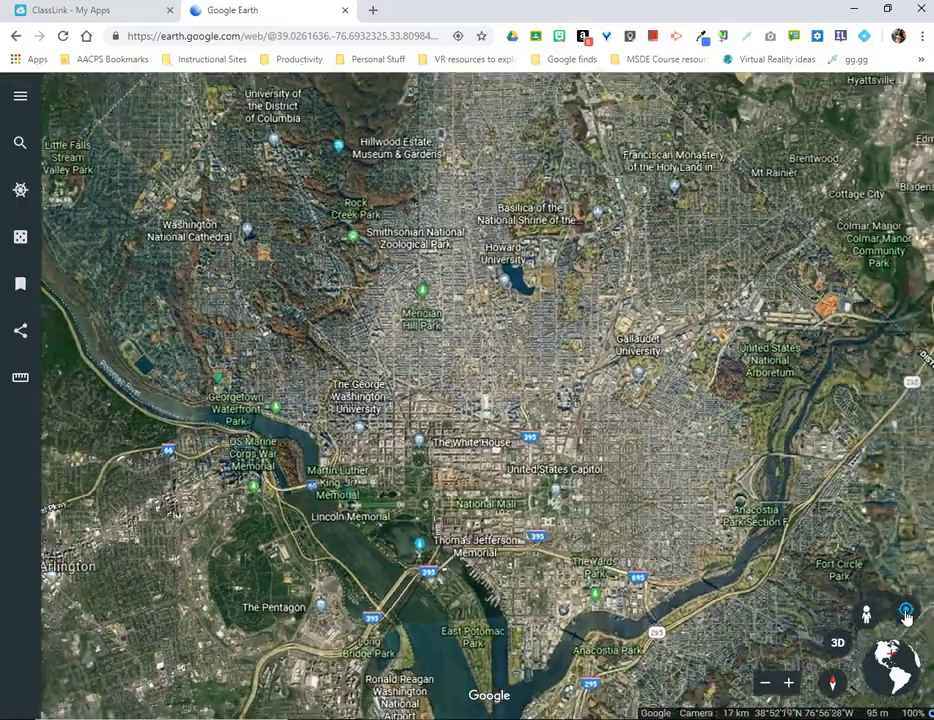